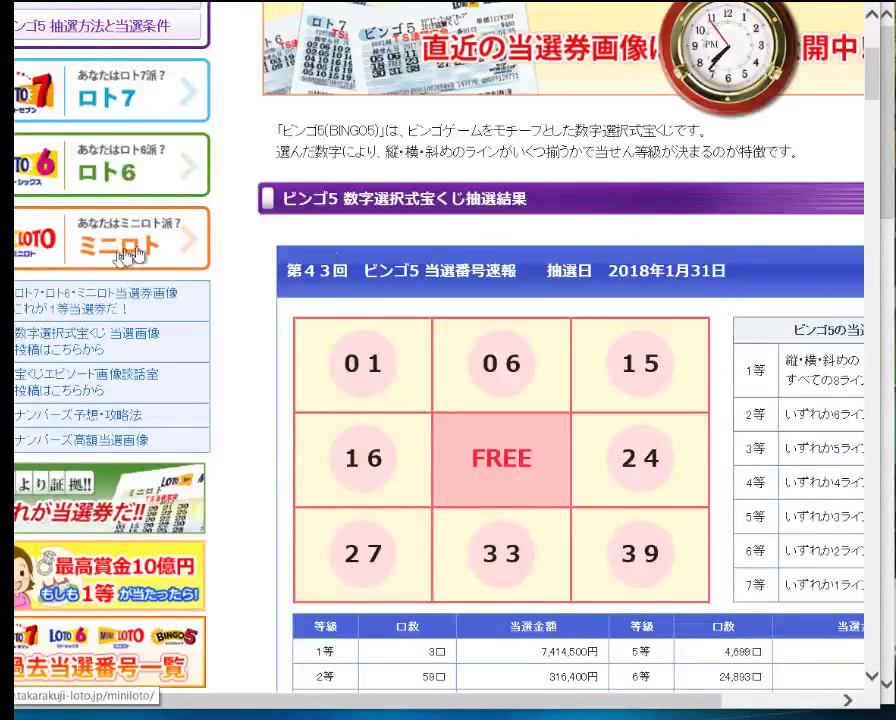
Examine the 43rd Bingo 5 draw's winning numbers and prize table on the results page, and switch to the Excel prediction workbook
{"action": "scroll", "coordinate": [377, 262], "scroll_direction": "down", "scroll_amount": 3}
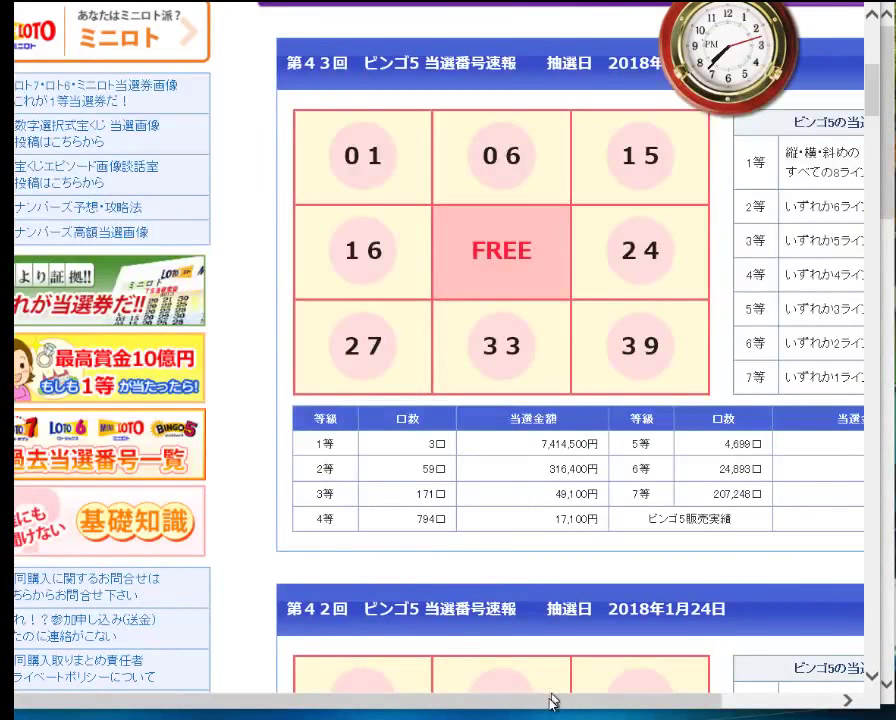
{"action": "left_click_drag", "start_coordinate": [548, 700], "coordinate": [710, 695]}
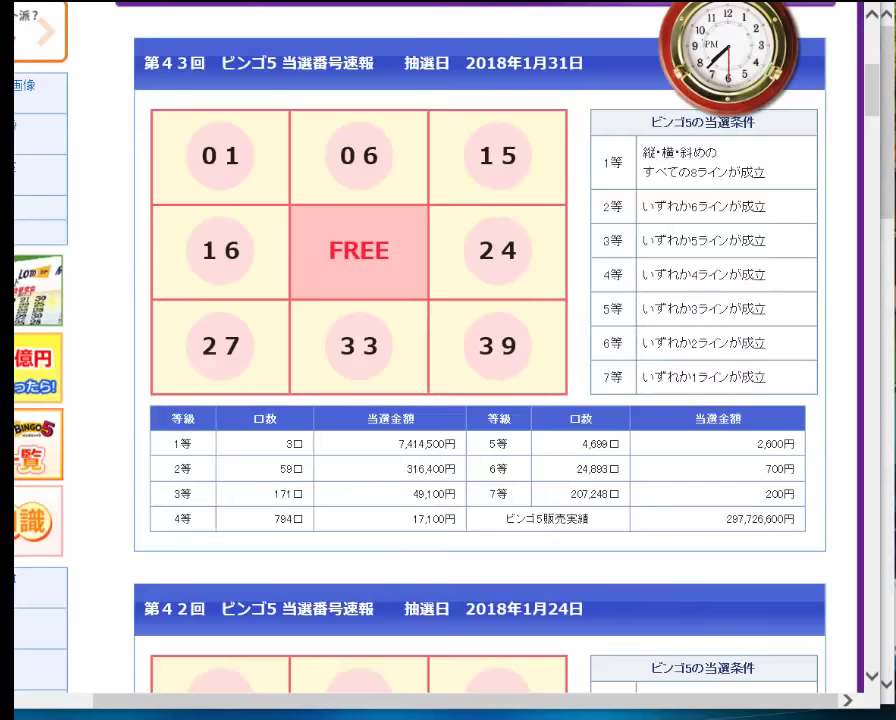
{"action": "left_click", "coordinate": [265, 714]}
{"action": "left_click", "coordinate": [374, 496]}
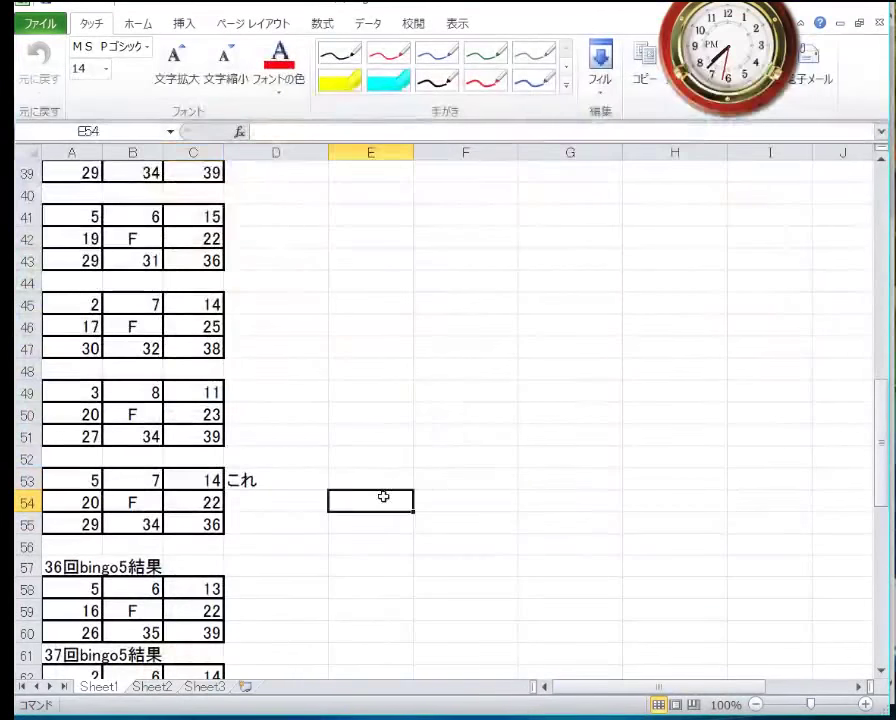
Enter the first three winning numbers 1, 6 and 15 in B14:D14 of the 43回 row
{"action": "scroll", "coordinate": [383, 496], "scroll_direction": "up", "scroll_amount": 13}
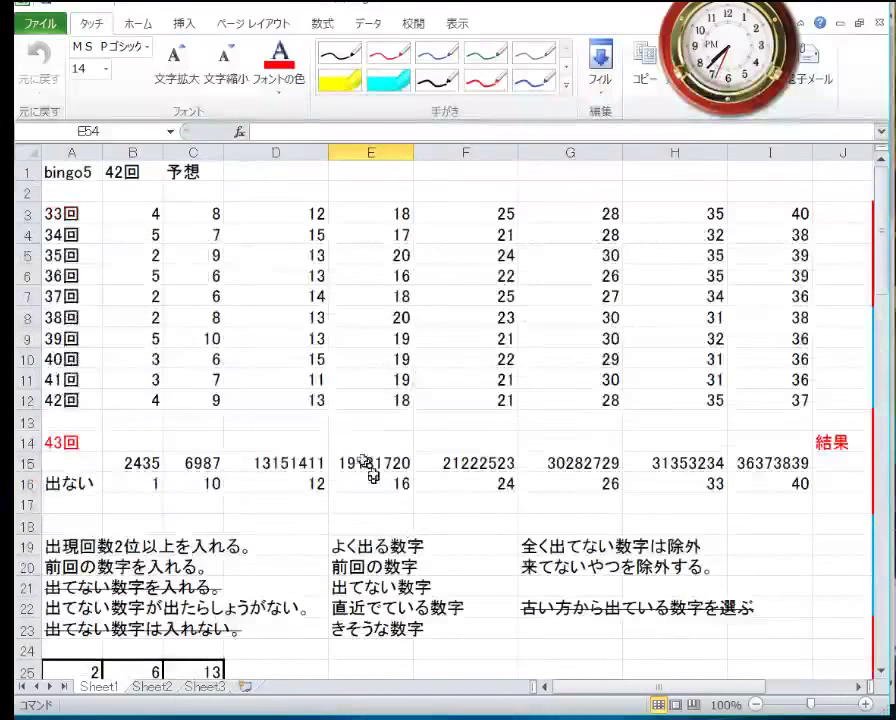
{"action": "left_click", "coordinate": [316, 437]}
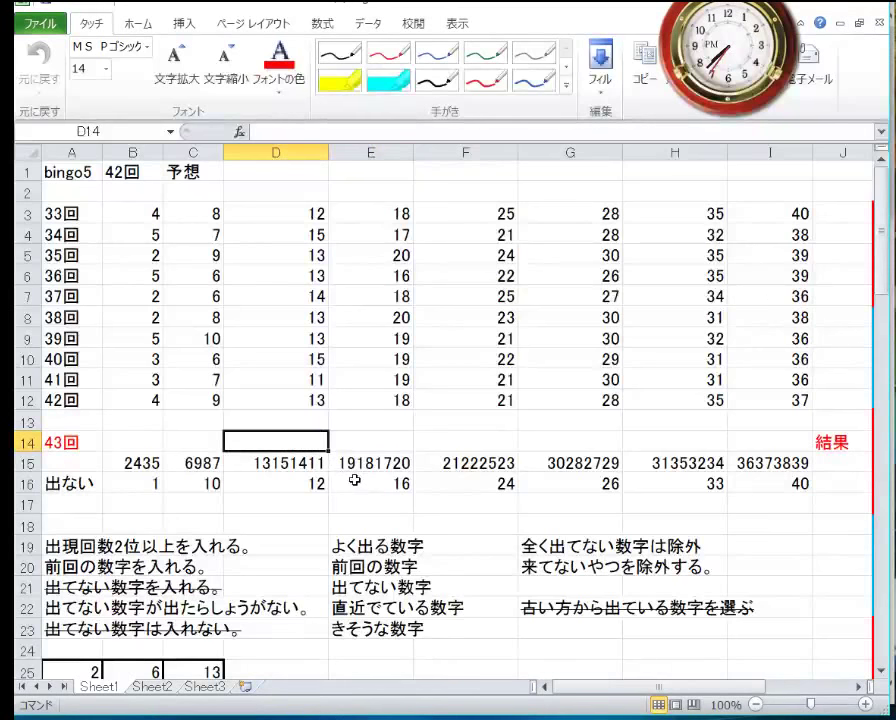
{"action": "key", "text": "Left"}
{"action": "key", "text": "Left"}
{"action": "type", "text": "1"}
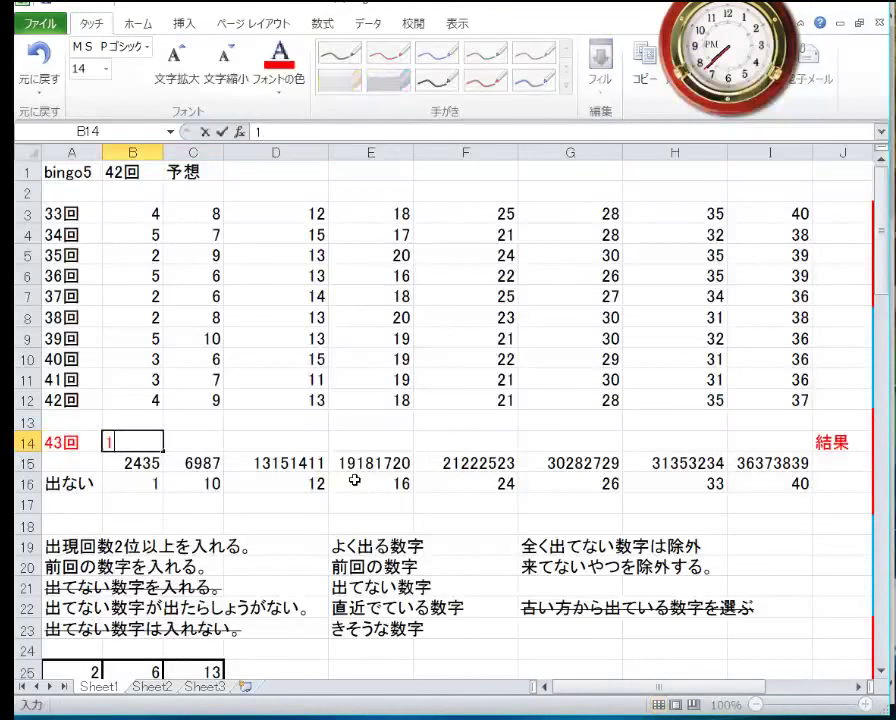
{"action": "key", "text": "Tab"}
{"action": "type", "text": "6"}
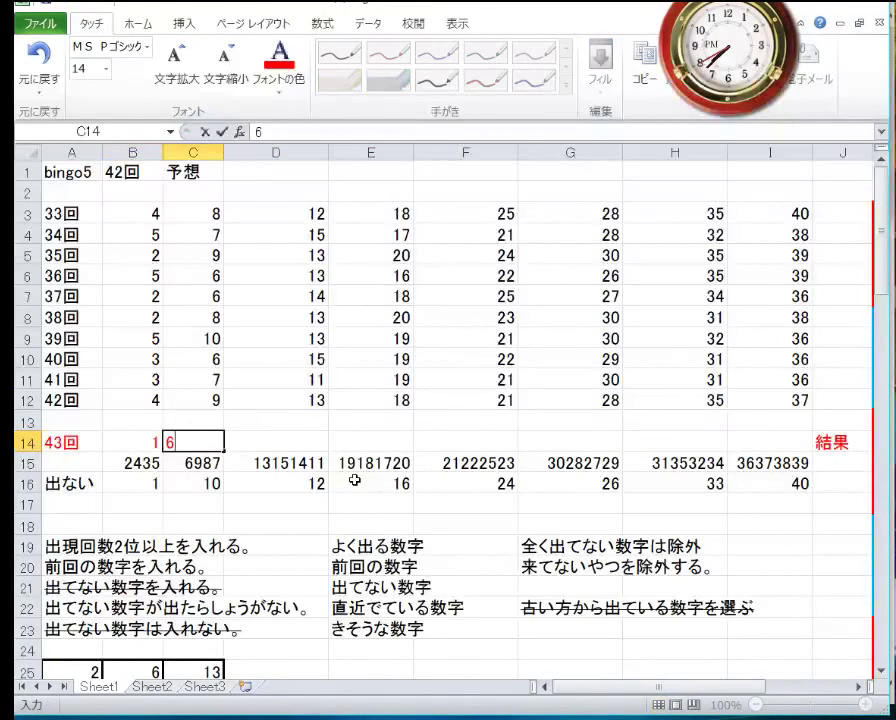
{"action": "key", "text": "Tab"}
{"action": "type", "text": "15"}
{"action": "key", "text": "Tab"}
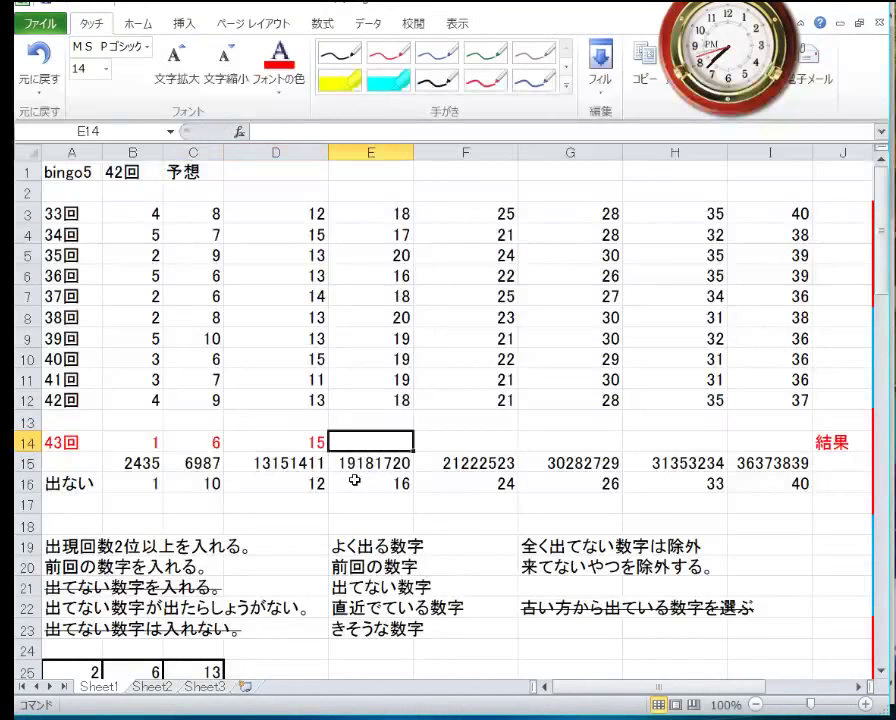
Enter the remaining winning numbers 16, 24, 27, 33 and 39 in E14:I14 of the 43回 row
{"action": "type", "text": "16"}
{"action": "key", "text": "Tab"}
{"action": "type", "text": "24"}
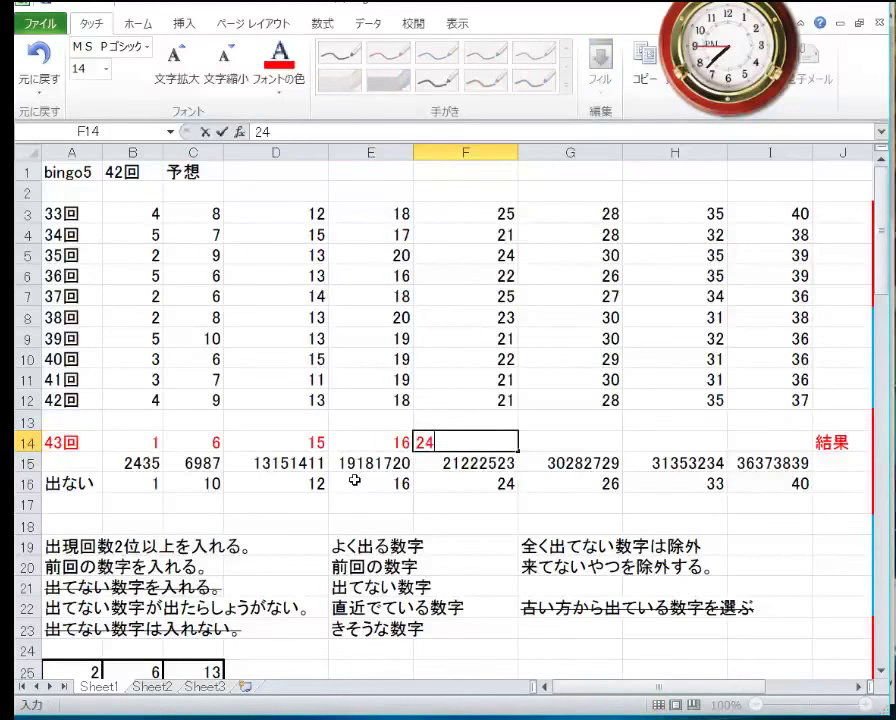
{"action": "key", "text": "Tab"}
{"action": "type", "text": "27"}
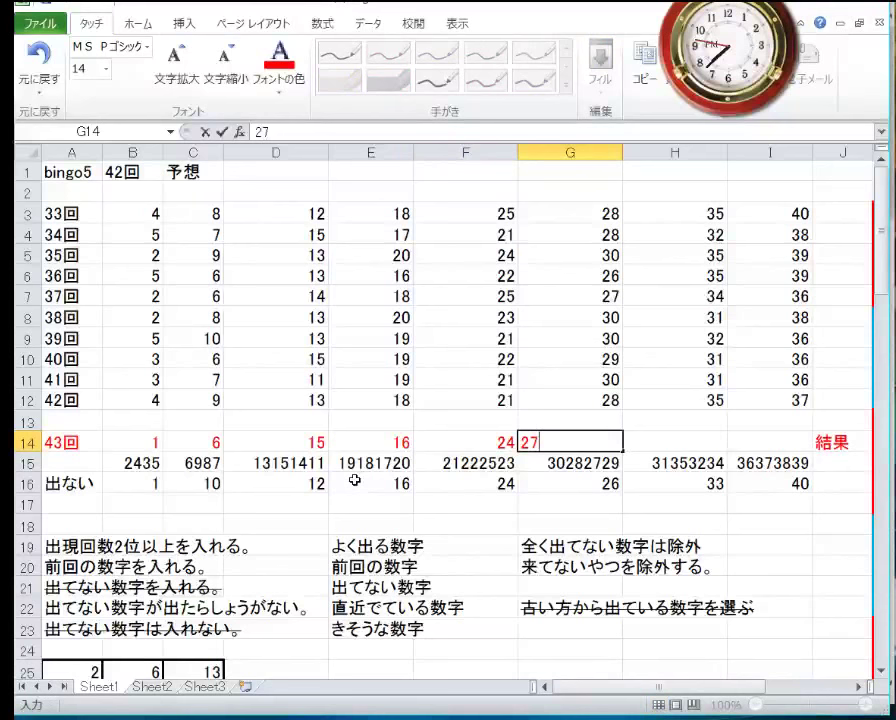
{"action": "key", "text": "Tab"}
{"action": "type", "text": "33"}
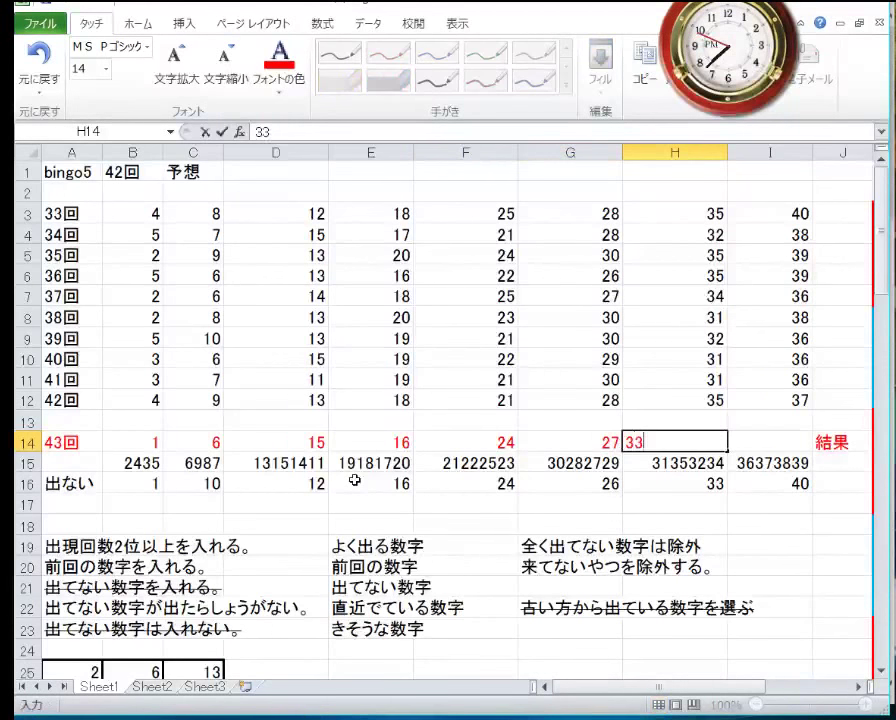
{"action": "key", "text": "Tab"}
{"action": "type", "text": "39"}
{"action": "key", "text": "Down"}
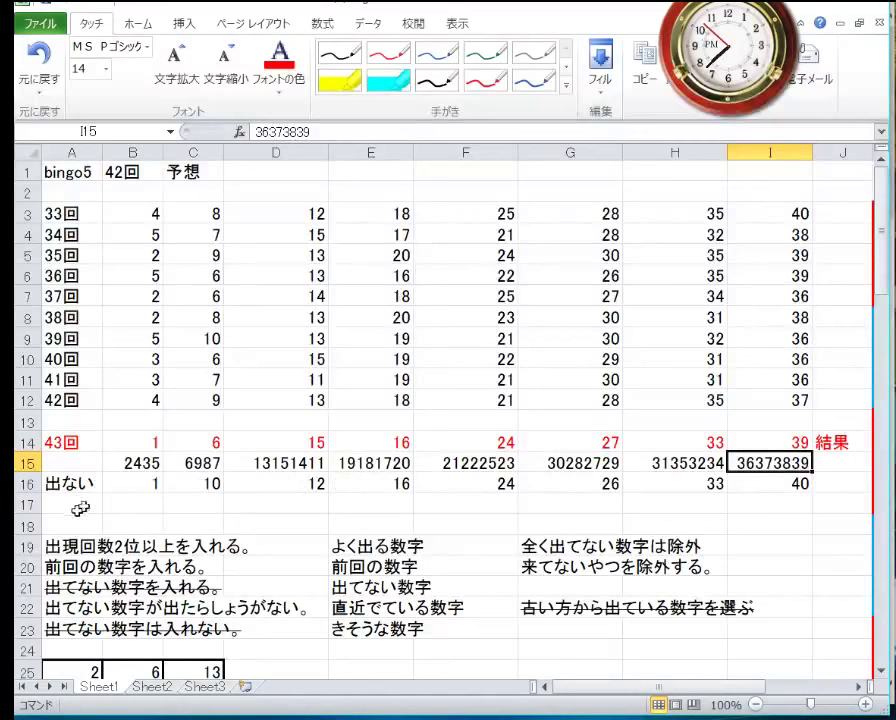
Fill the 6 in C14 and the matching past 6s in C10, C7 and C6 with yellow
{"action": "left_click", "coordinate": [200, 442]}
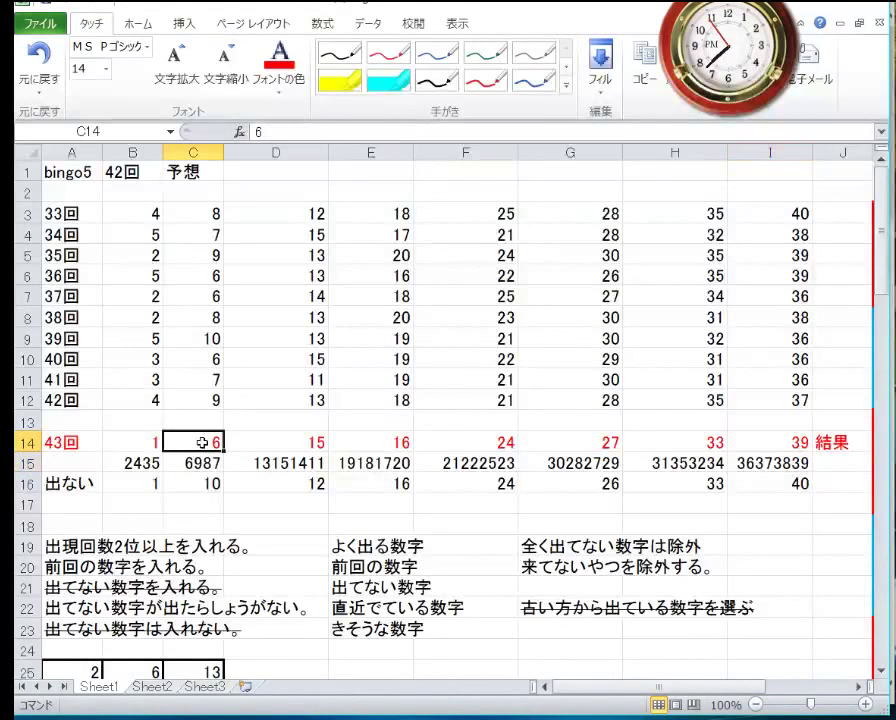
{"action": "left_click", "coordinate": [212, 358], "text": "ctrl"}
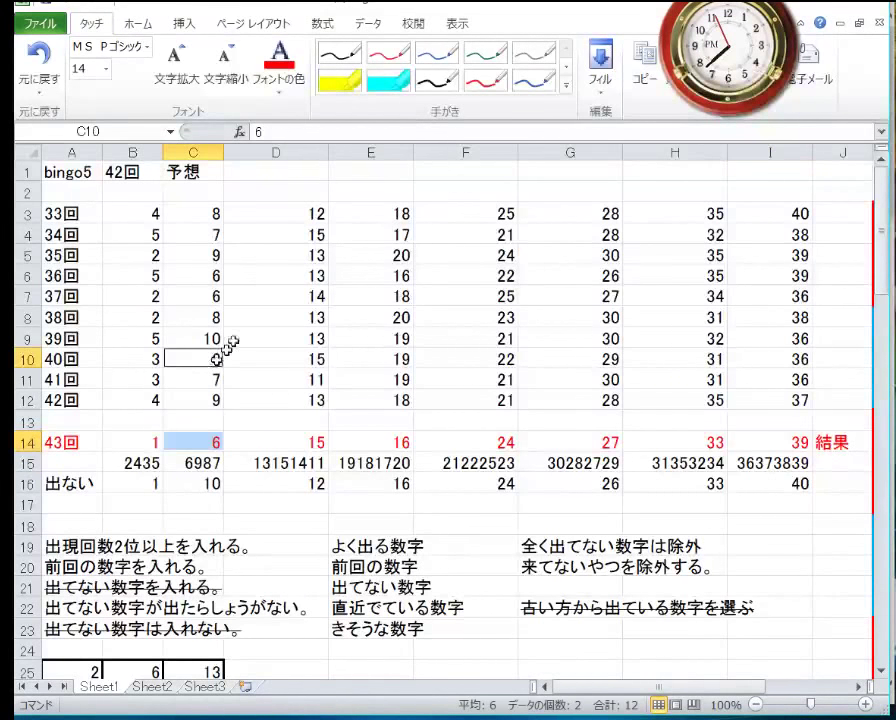
{"action": "left_click", "coordinate": [212, 294], "text": "ctrl"}
{"action": "left_click", "coordinate": [214, 277], "text": "ctrl"}
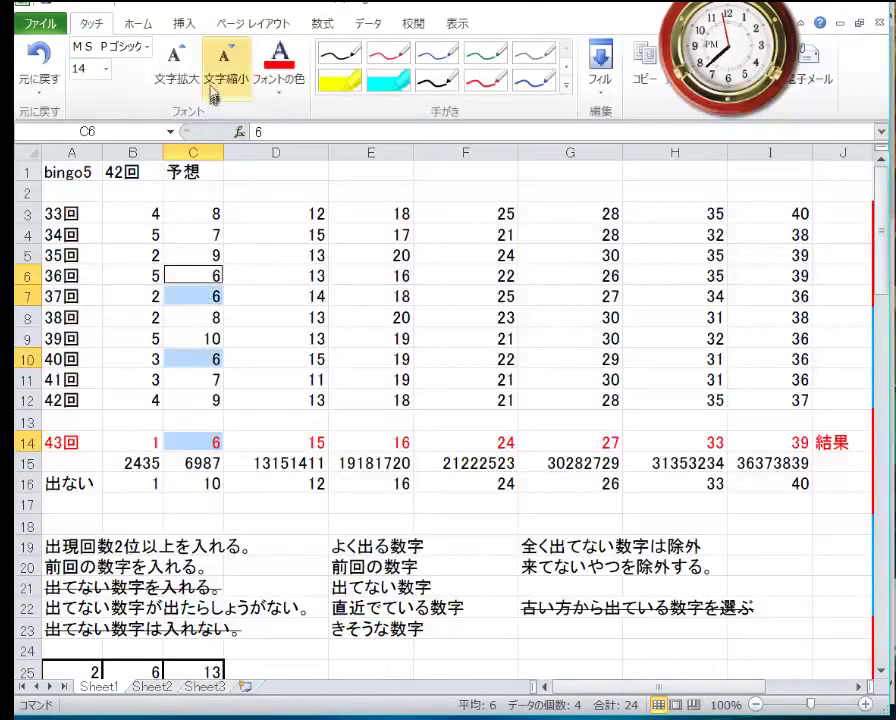
{"action": "left_click", "coordinate": [134, 22]}
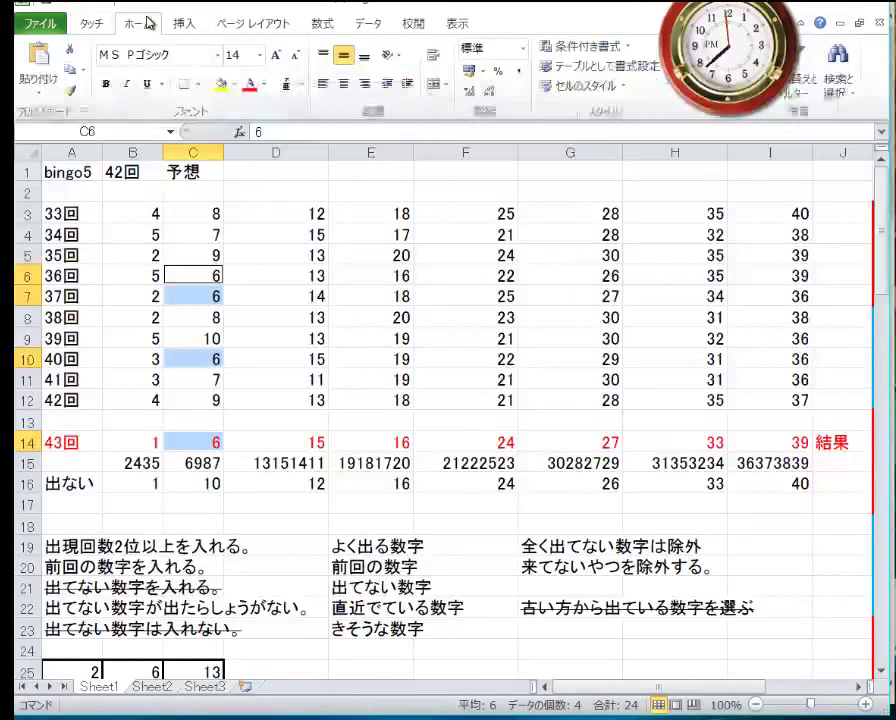
{"action": "left_click", "coordinate": [220, 84]}
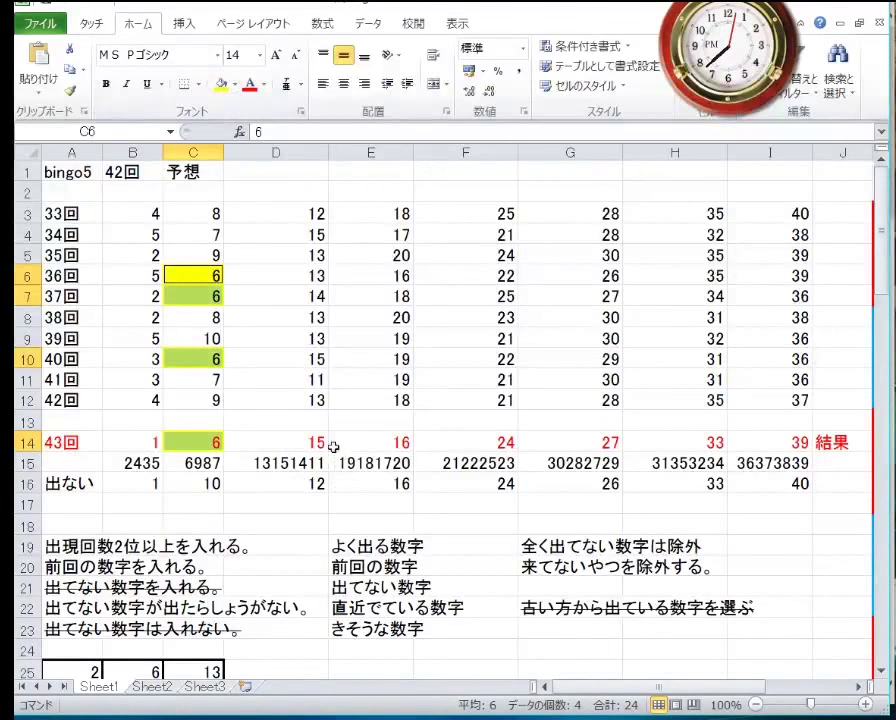
Fill the 15 in D14 and the matching past 15s in D10 and D4 with yellow
{"action": "left_click", "coordinate": [316, 444]}
{"action": "left_click", "coordinate": [316, 356], "text": "ctrl"}
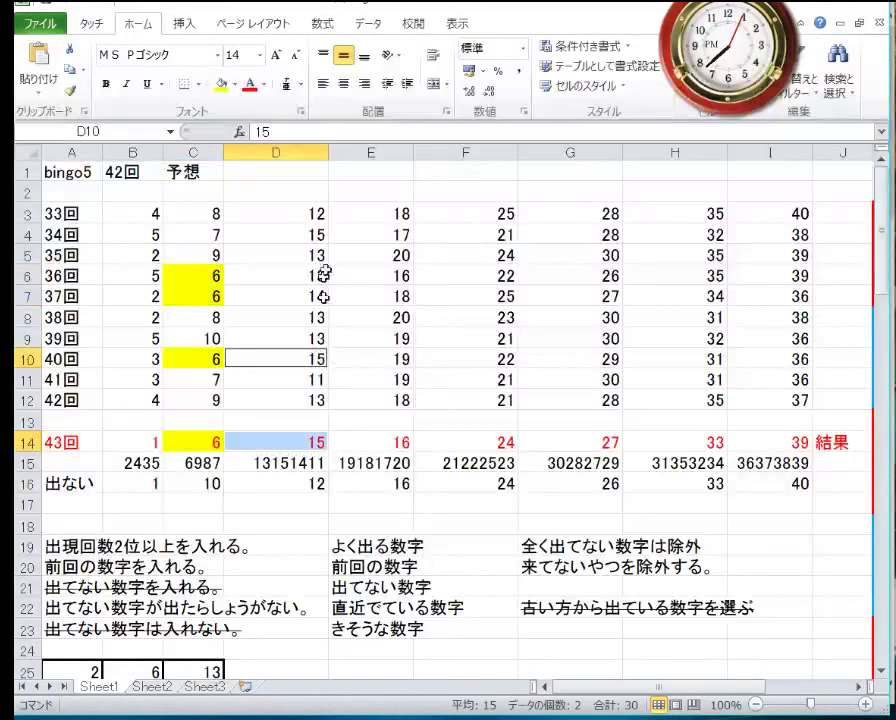
{"action": "left_click", "coordinate": [314, 234], "text": "ctrl"}
{"action": "left_click", "coordinate": [222, 86]}
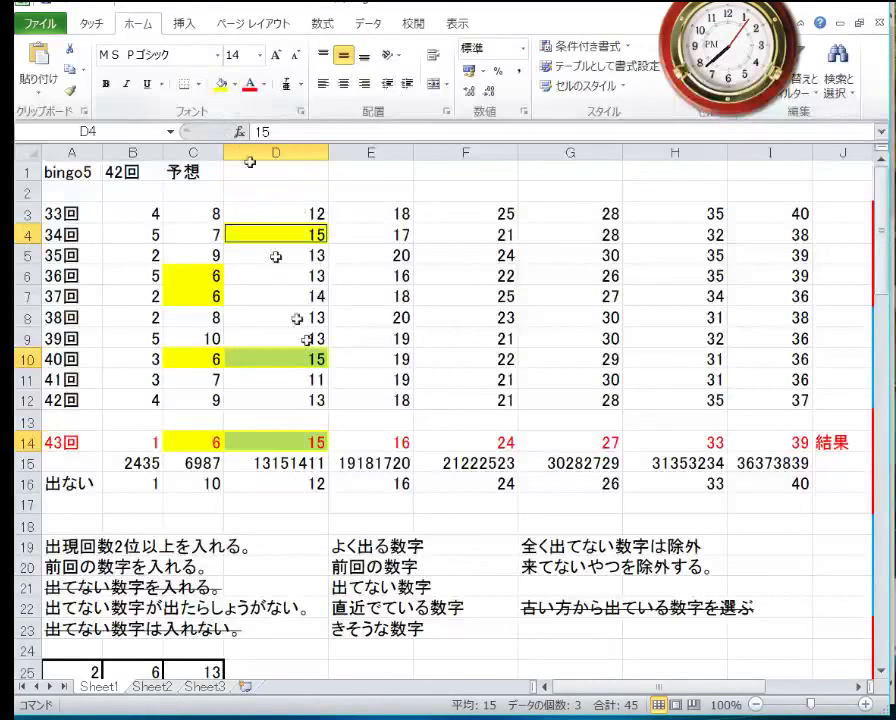
Fill the 16 in E14 and the matching past 16 in E6 with yellow
{"action": "left_click", "coordinate": [378, 462]}
{"action": "left_click", "coordinate": [378, 440]}
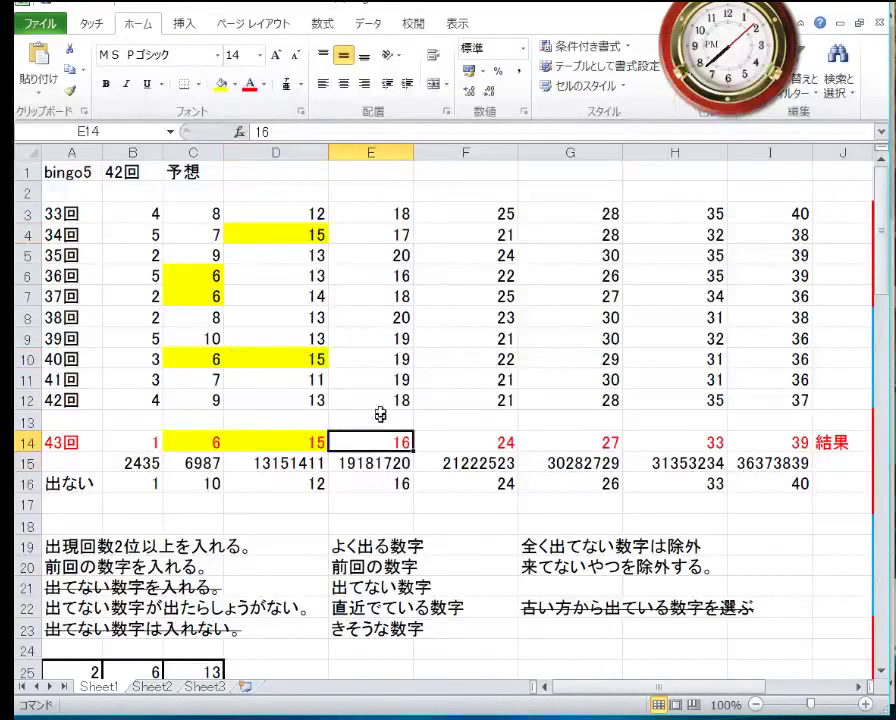
{"action": "left_click", "coordinate": [385, 275], "text": "ctrl"}
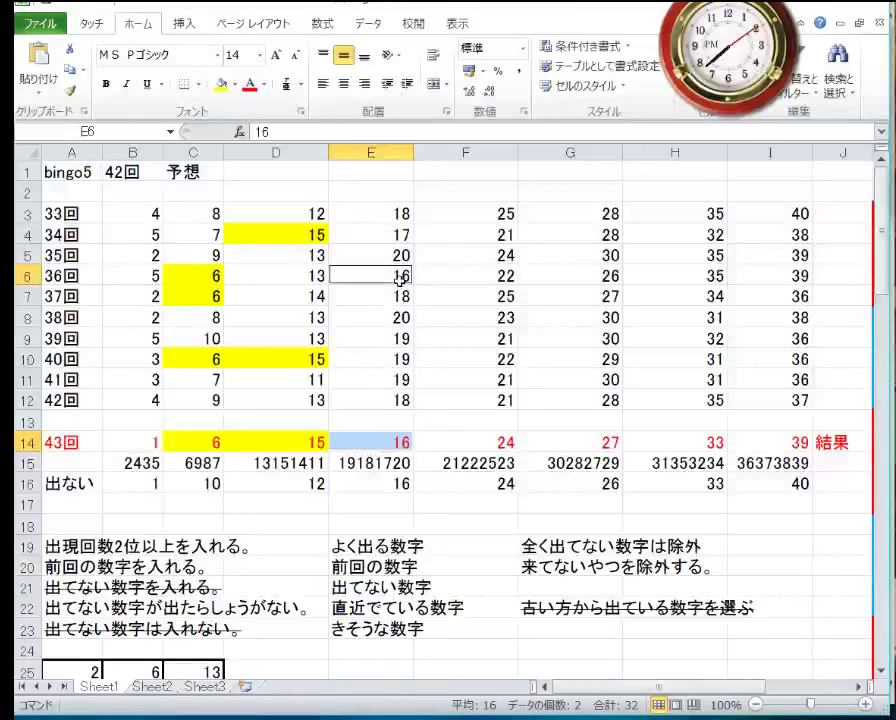
{"action": "left_click", "coordinate": [222, 84]}
Fill the 24s in F14 and F5 and the 27s in G14 and G7 with yellow
{"action": "left_click", "coordinate": [458, 440]}
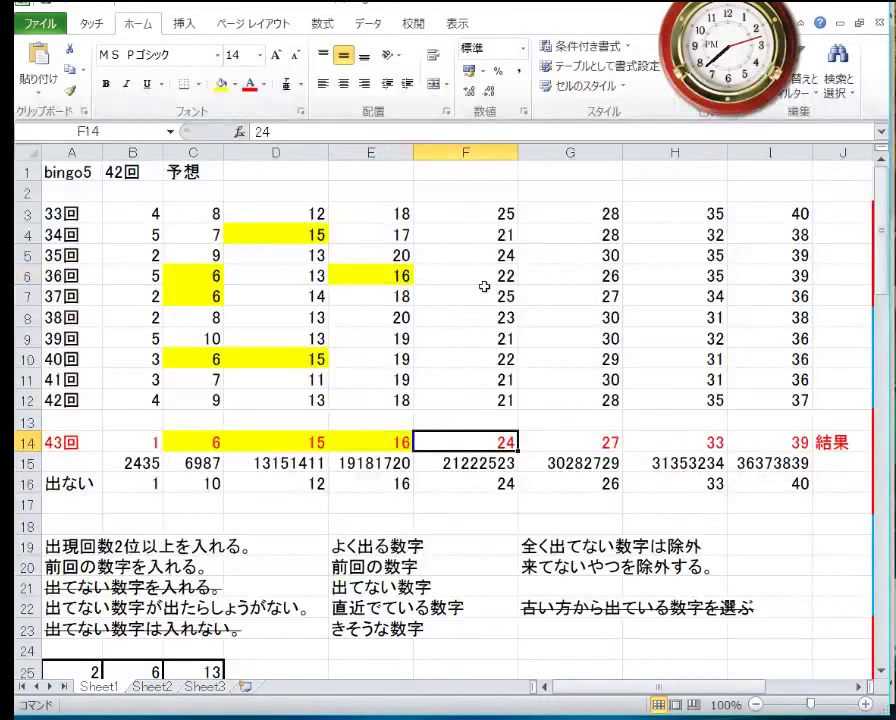
{"action": "left_click", "coordinate": [466, 255], "text": "ctrl"}
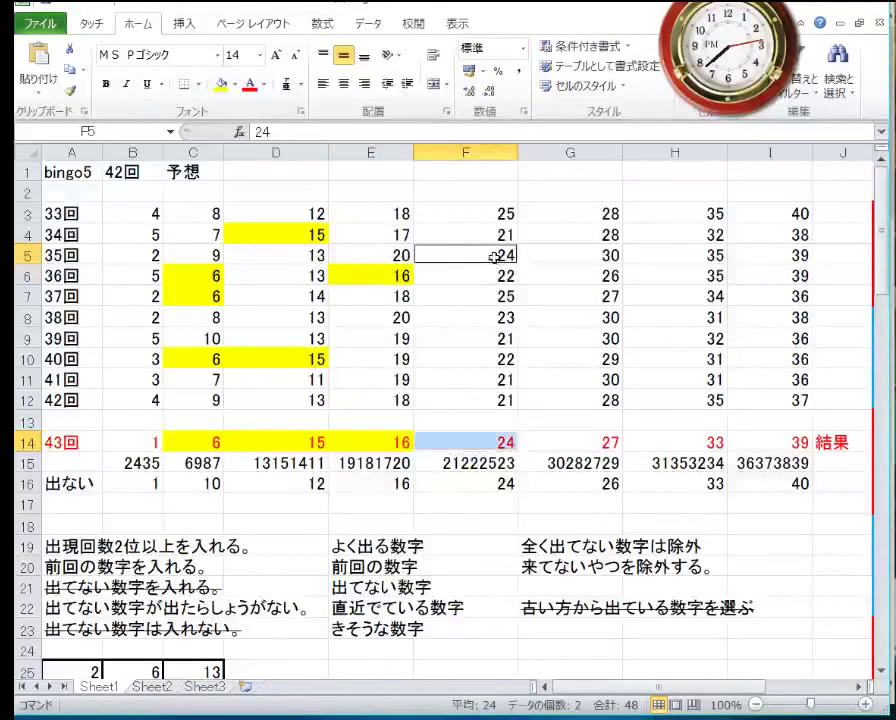
{"action": "left_click", "coordinate": [221, 86]}
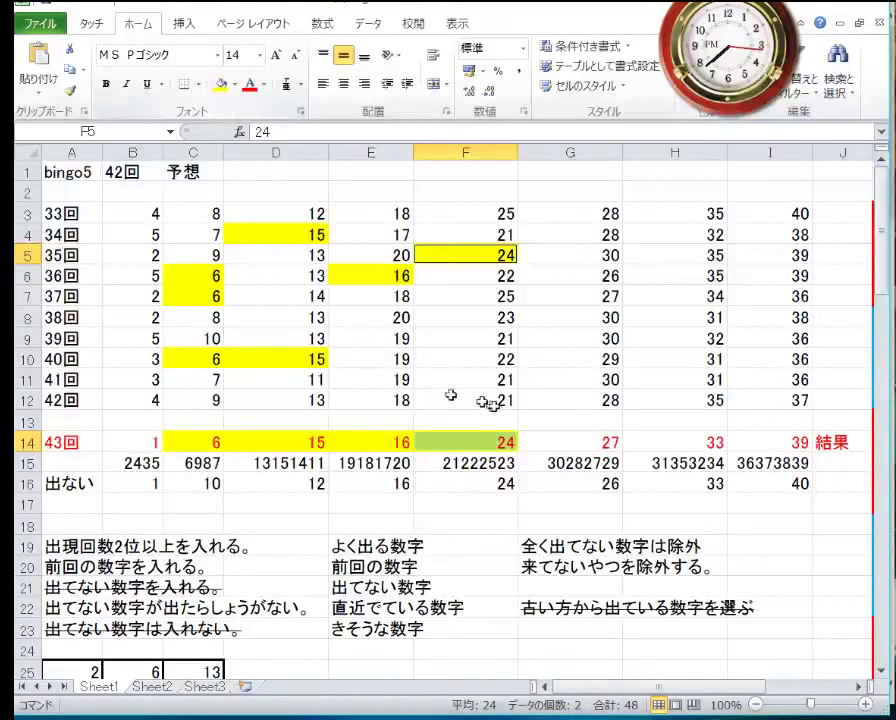
{"action": "left_click", "coordinate": [568, 438]}
{"action": "left_click", "coordinate": [586, 290], "text": "ctrl"}
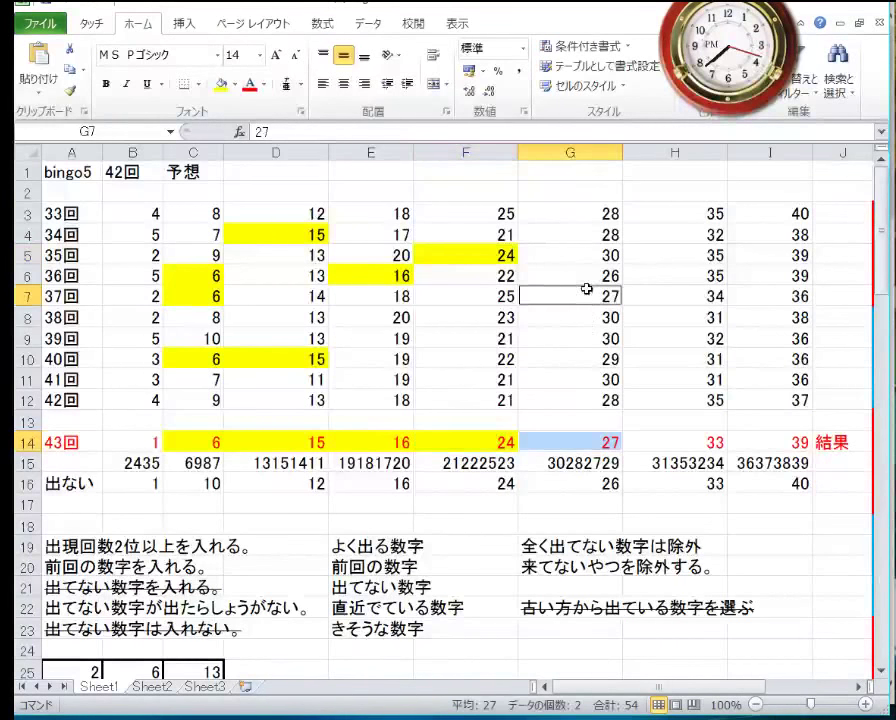
{"action": "left_click", "coordinate": [221, 86]}
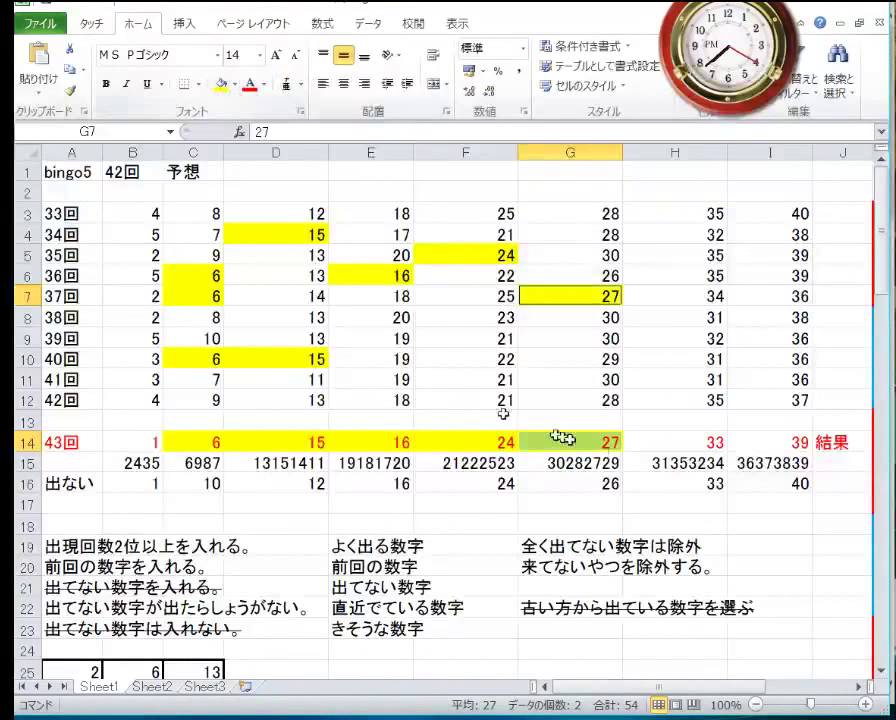
Fill the 39 in I14 and the matching past 39s in I5 and I6 with yellow
{"action": "left_click", "coordinate": [713, 446]}
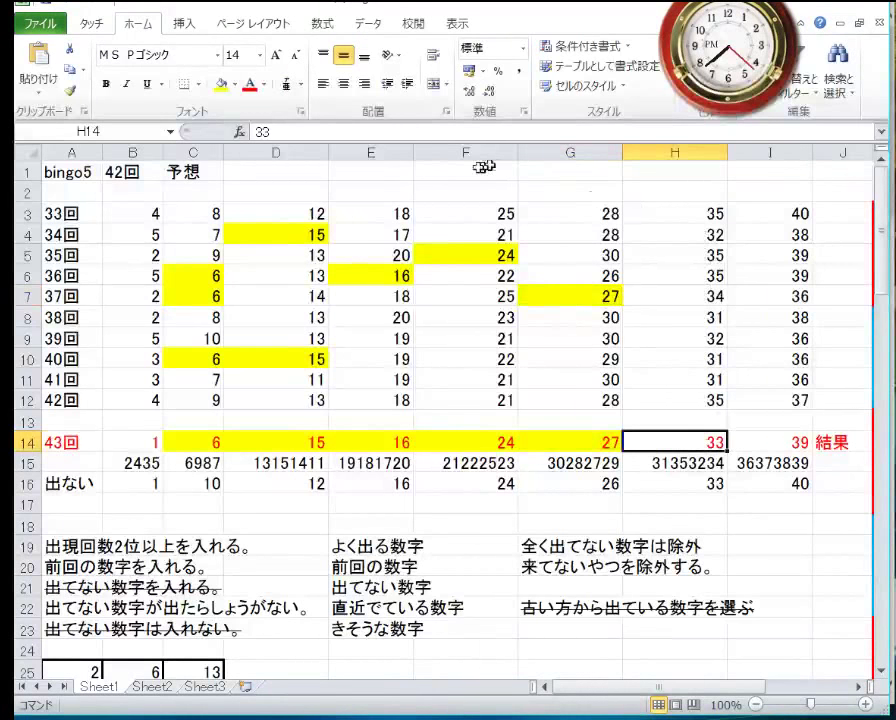
{"action": "left_click", "coordinate": [791, 444]}
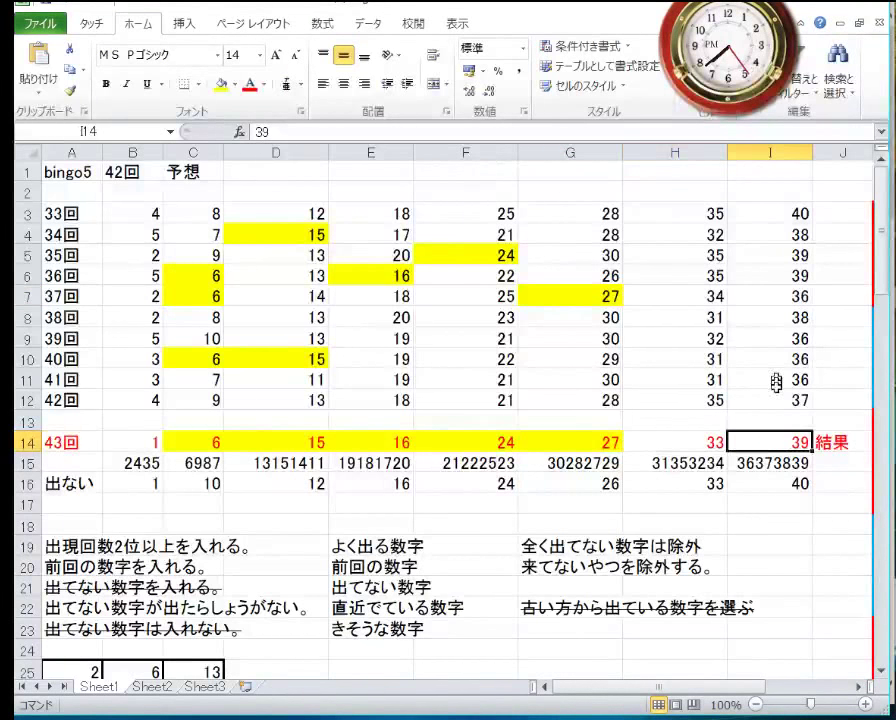
{"action": "left_click", "coordinate": [798, 255], "text": "ctrl"}
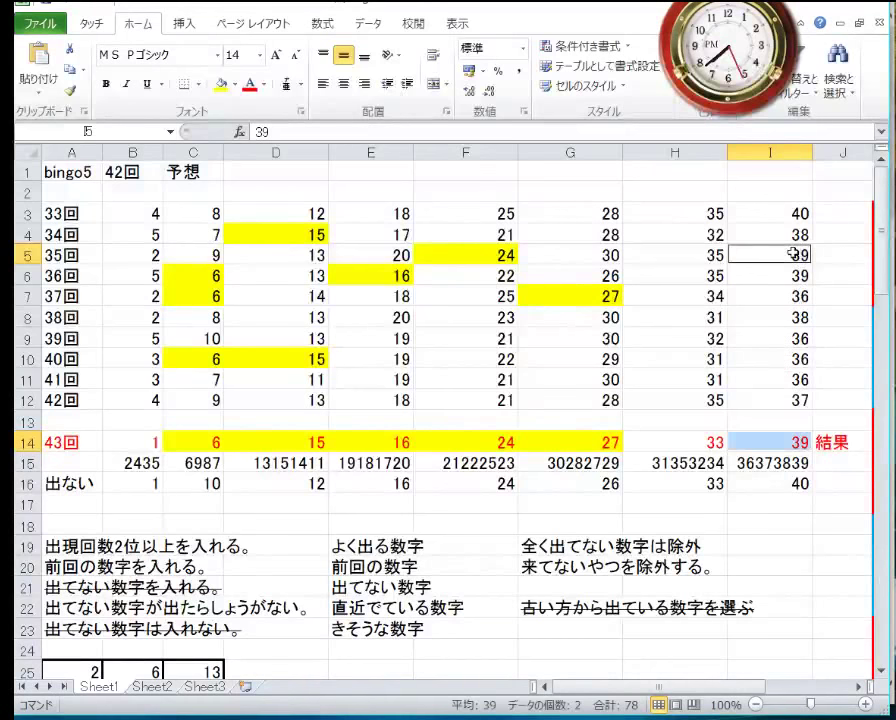
{"action": "left_click", "coordinate": [792, 275], "text": "ctrl"}
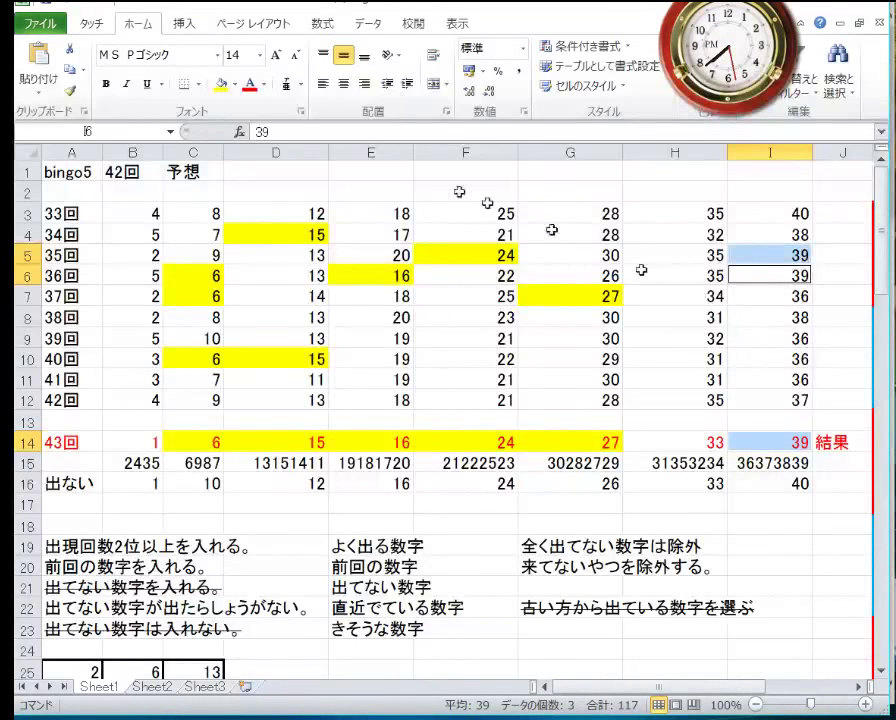
{"action": "left_click", "coordinate": [222, 86]}
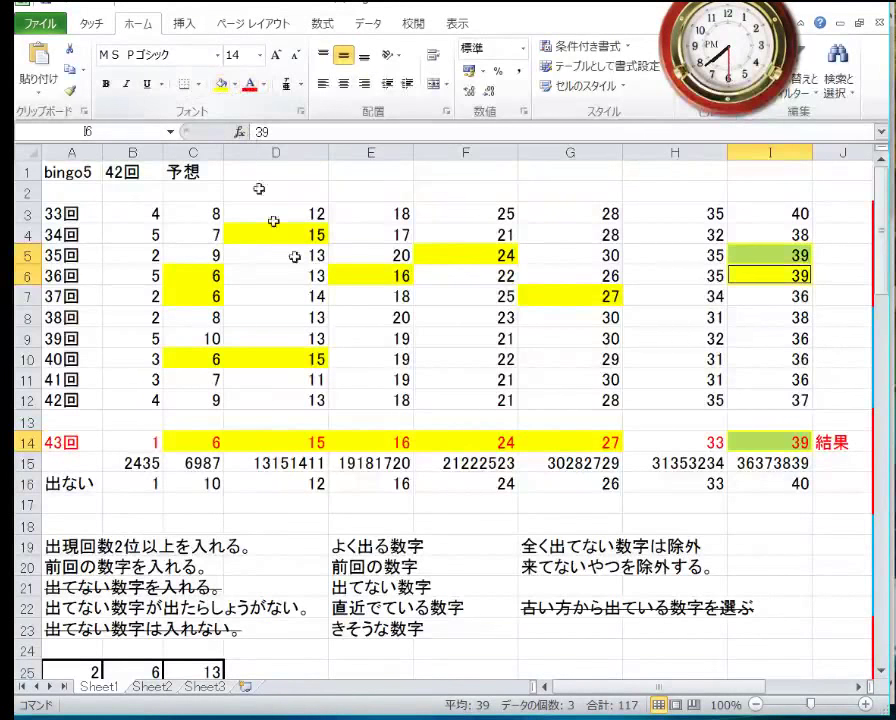
Fill the matching 6 in B25 of the first prediction grid with yellow
{"action": "scroll", "coordinate": [448, 450], "scroll_direction": "down", "scroll_amount": 1}
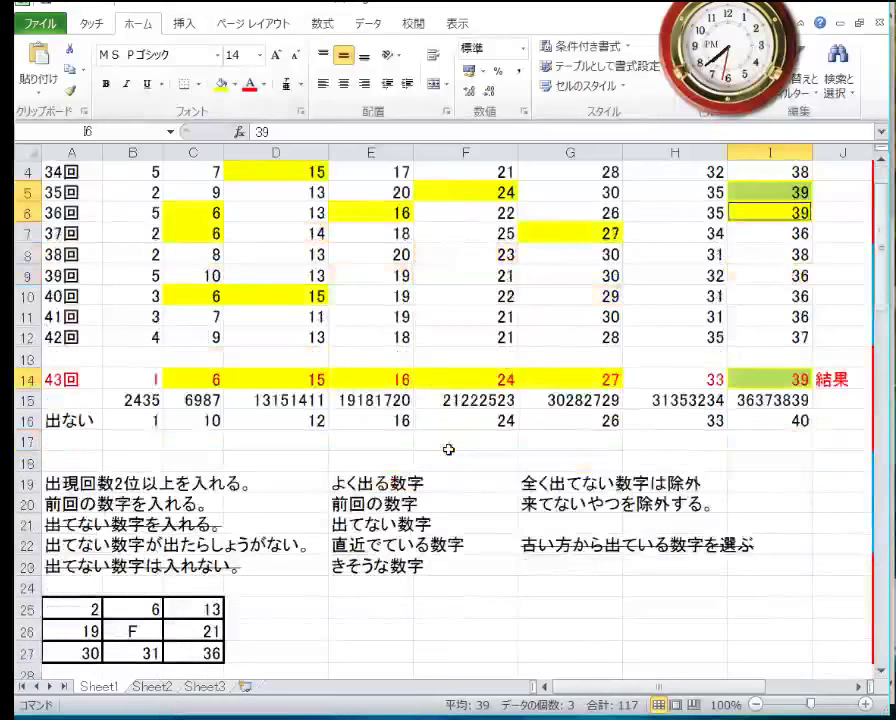
{"action": "scroll", "coordinate": [448, 450], "scroll_direction": "down", "scroll_amount": 2}
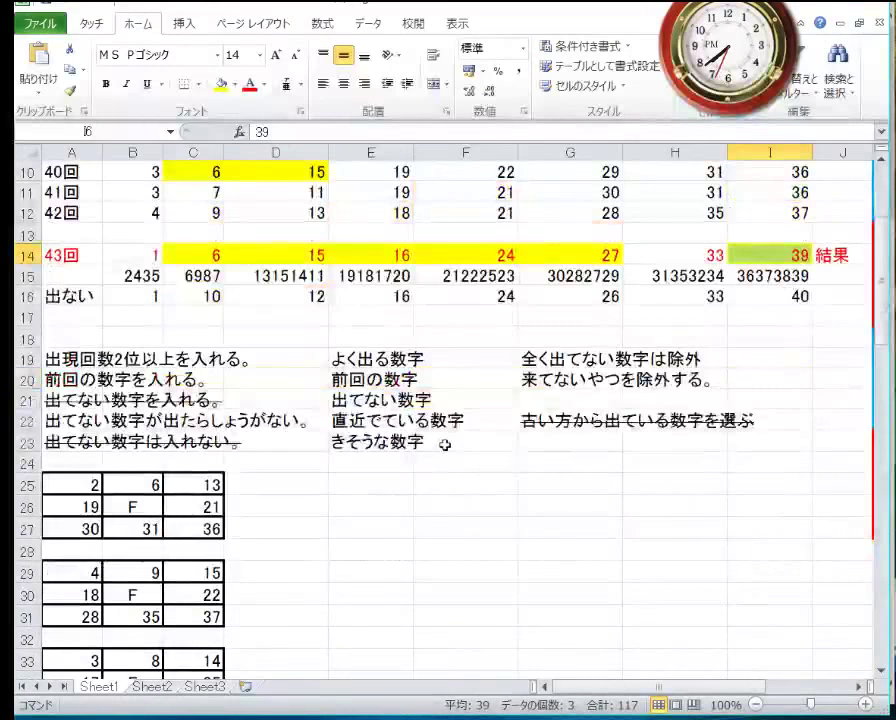
{"action": "scroll", "coordinate": [444, 444], "scroll_direction": "down", "scroll_amount": 1}
{"action": "left_click", "coordinate": [158, 421]}
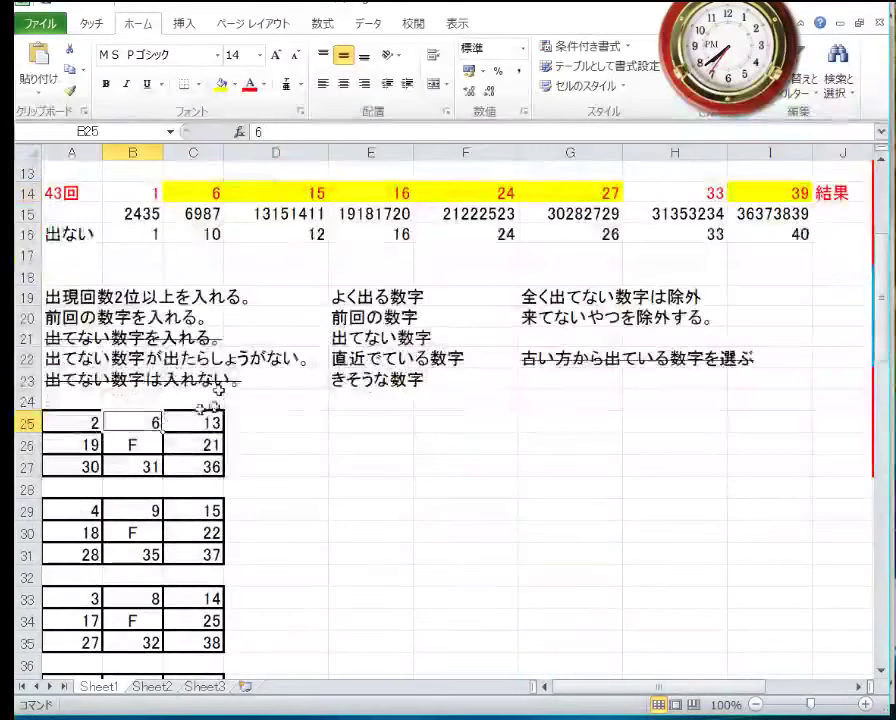
{"action": "left_click", "coordinate": [222, 84]}
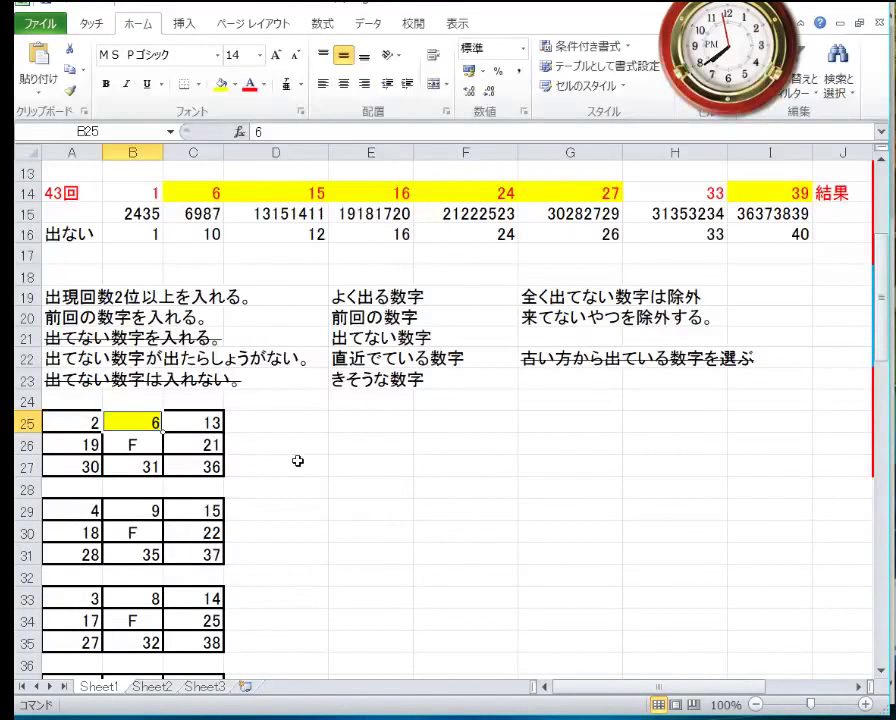
Fill the matching 39 in C39 of the fourth prediction grid with yellow
{"action": "scroll", "coordinate": [290, 470], "scroll_direction": "down", "scroll_amount": 2}
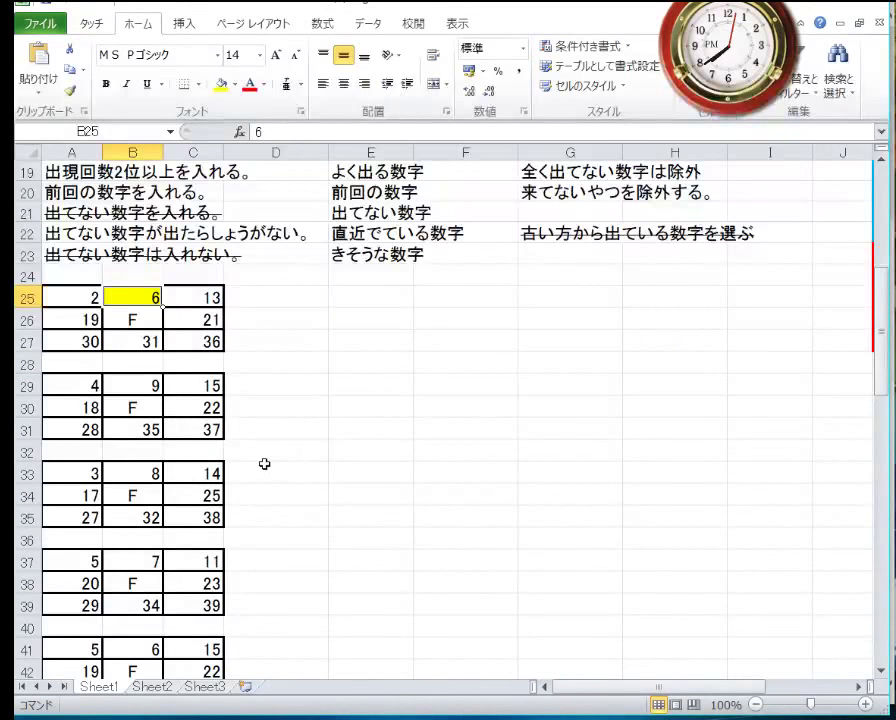
{"action": "scroll", "coordinate": [264, 464], "scroll_direction": "down", "scroll_amount": 1}
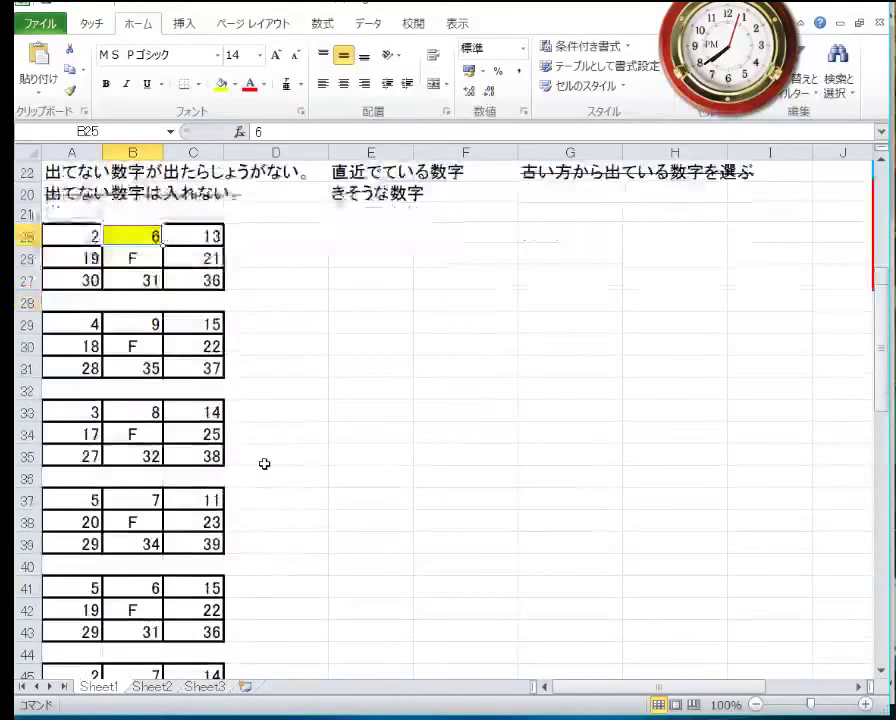
{"action": "left_click", "coordinate": [205, 544]}
{"action": "left_click", "coordinate": [220, 86]}
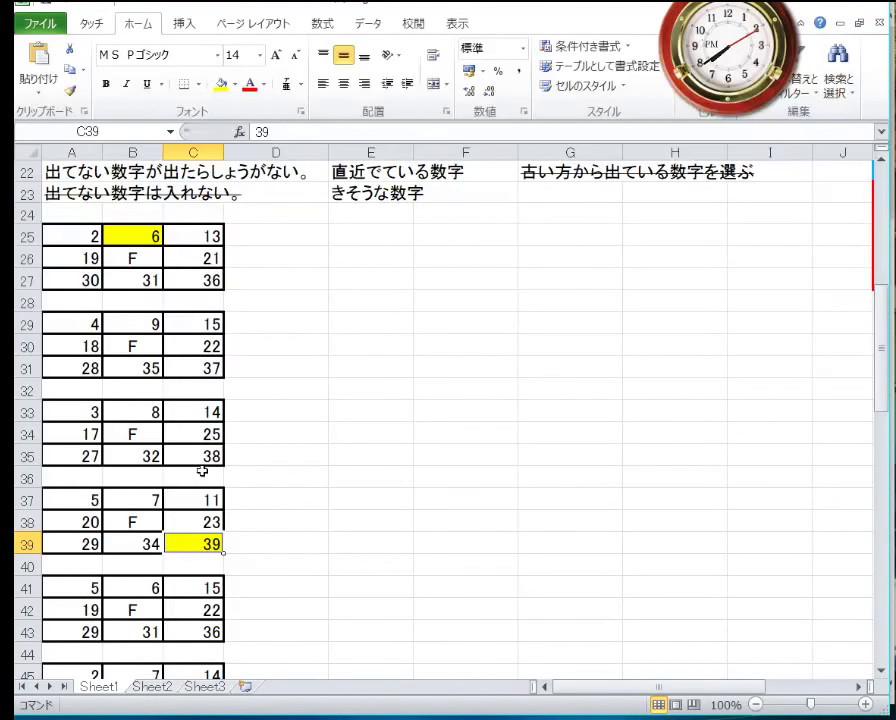
Compare the prediction grids with the 43rd result row and the past draws to look for further matching numbers
{"action": "scroll", "coordinate": [203, 468], "scroll_direction": "down", "scroll_amount": 1}
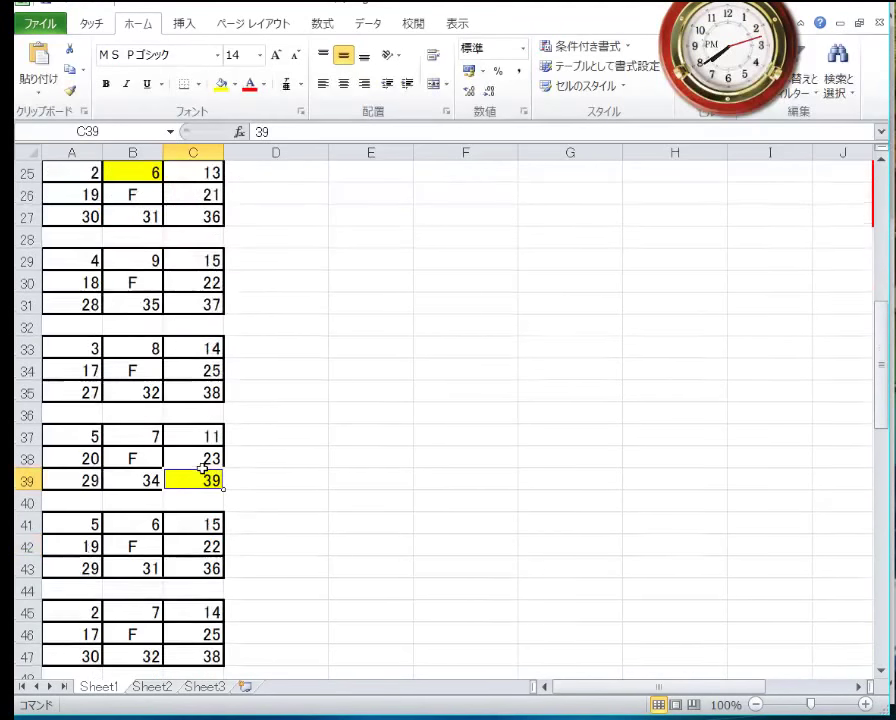
{"action": "scroll", "coordinate": [203, 468], "scroll_direction": "up", "scroll_amount": 1}
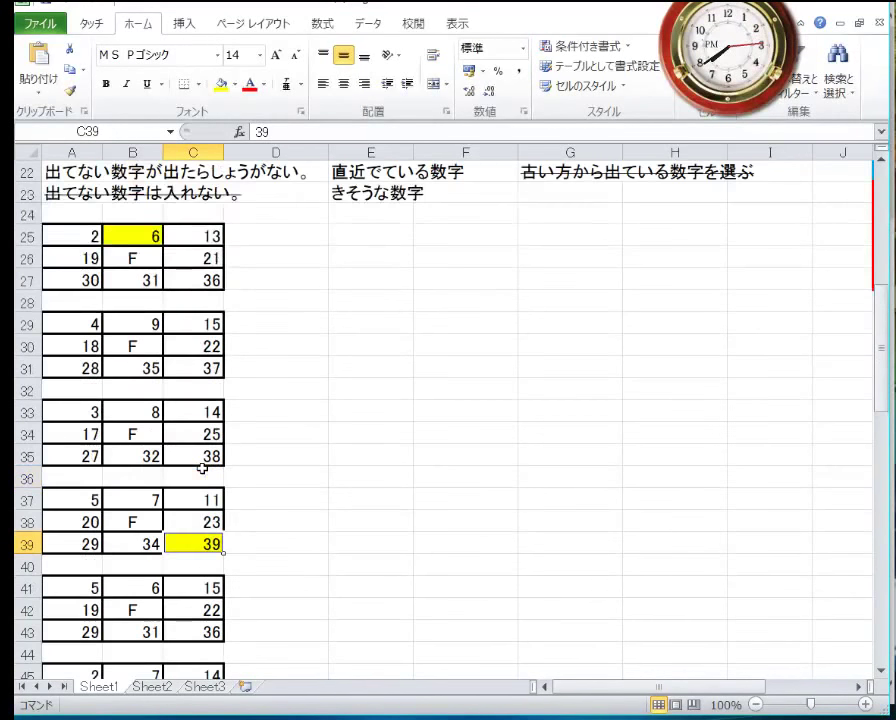
{"action": "scroll", "coordinate": [203, 468], "scroll_direction": "up", "scroll_amount": 7}
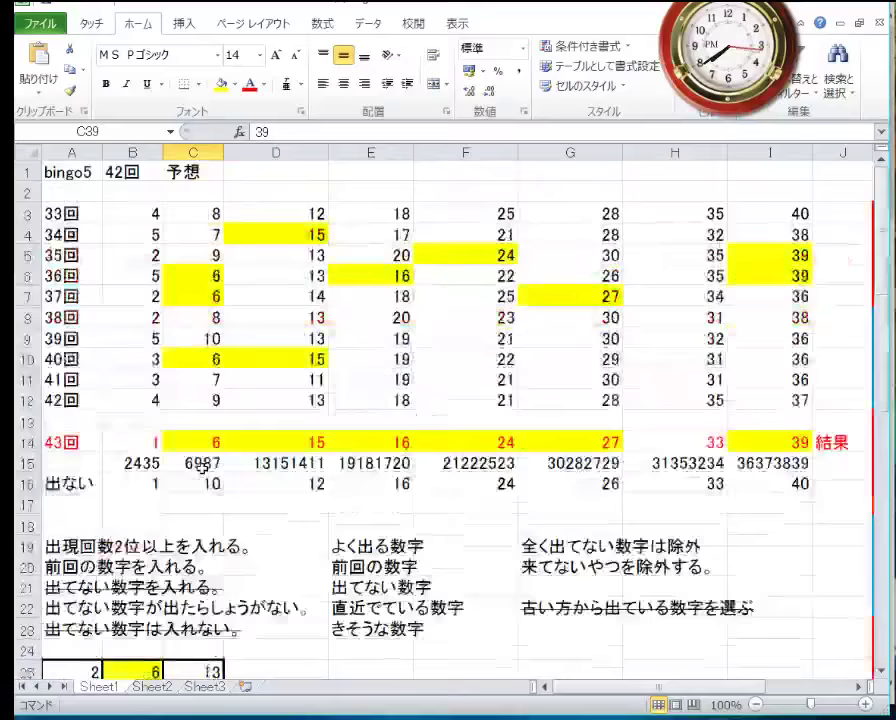
{"action": "scroll", "coordinate": [203, 466], "scroll_direction": "down", "scroll_amount": 7}
{"action": "scroll", "coordinate": [200, 462], "scroll_direction": "up", "scroll_amount": 4}
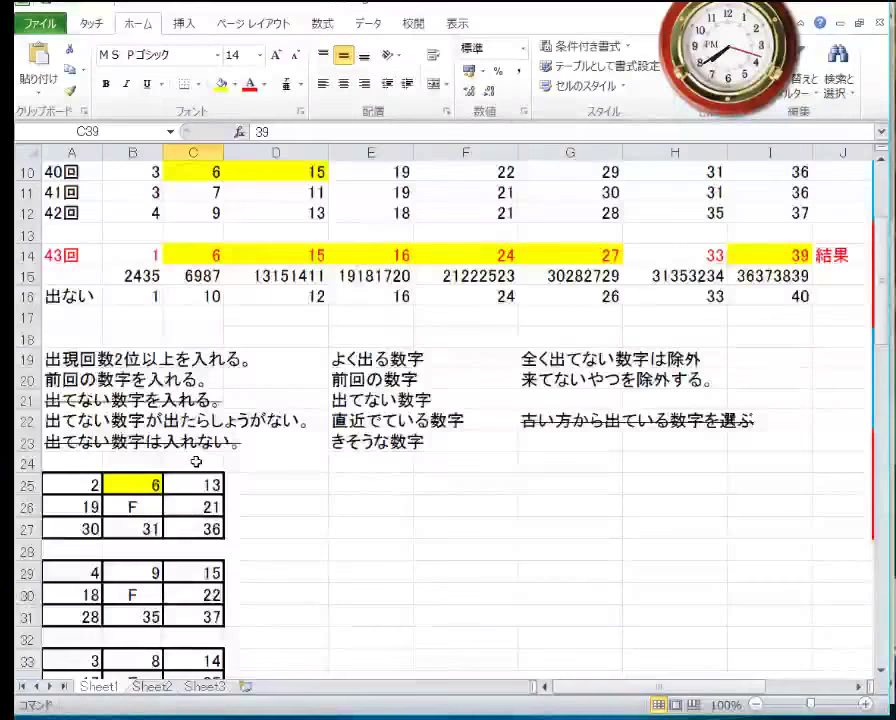
{"action": "scroll", "coordinate": [196, 461], "scroll_direction": "down", "scroll_amount": 5}
{"action": "scroll", "coordinate": [198, 434], "scroll_direction": "up", "scroll_amount": 7}
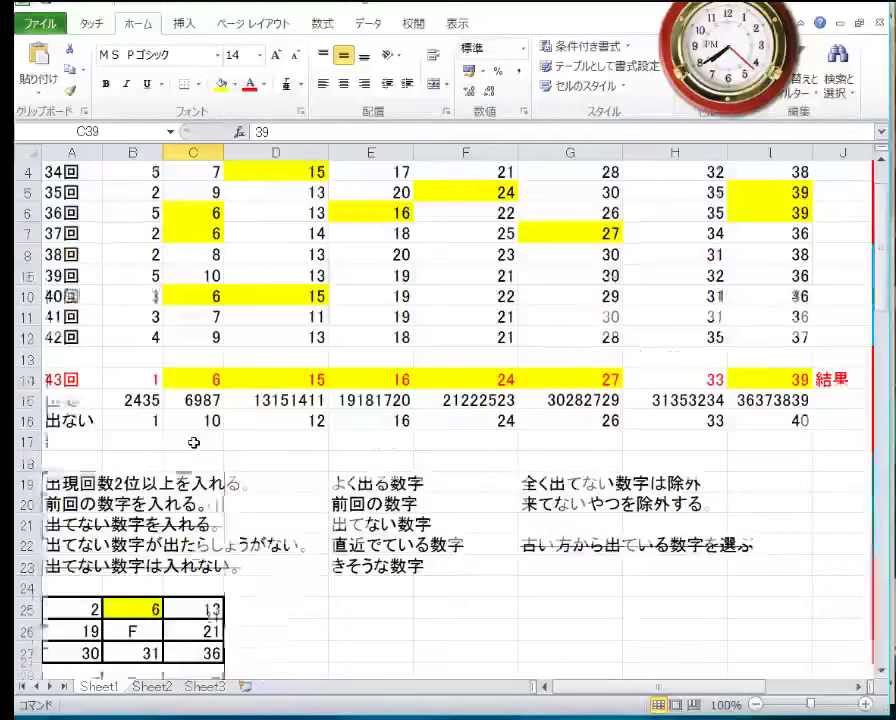
{"action": "scroll", "coordinate": [194, 442], "scroll_direction": "down", "scroll_amount": 5}
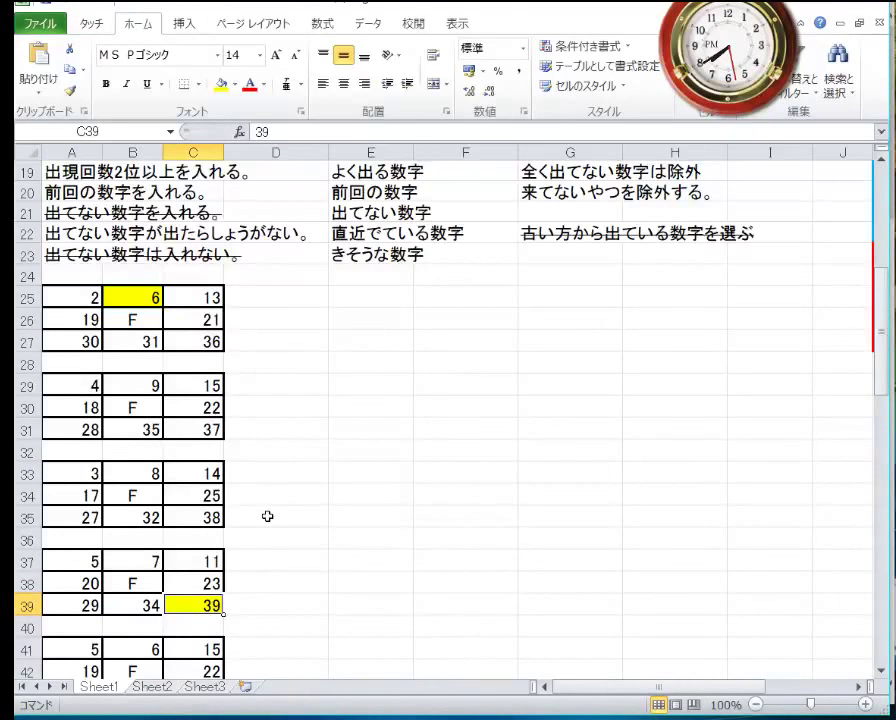
{"action": "scroll", "coordinate": [268, 516], "scroll_direction": "down", "scroll_amount": 1}
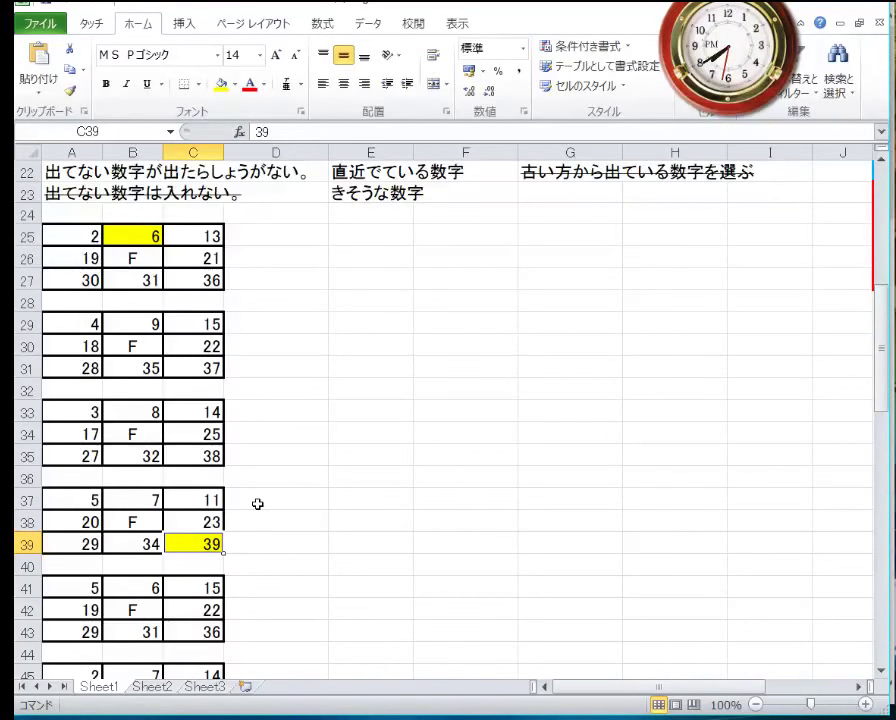
Fill the matching 1, 16, 24 and 33 in B16, E16, F16 and H16 of the 出ない row with light aqua
{"action": "scroll", "coordinate": [258, 504], "scroll_direction": "up", "scroll_amount": 6}
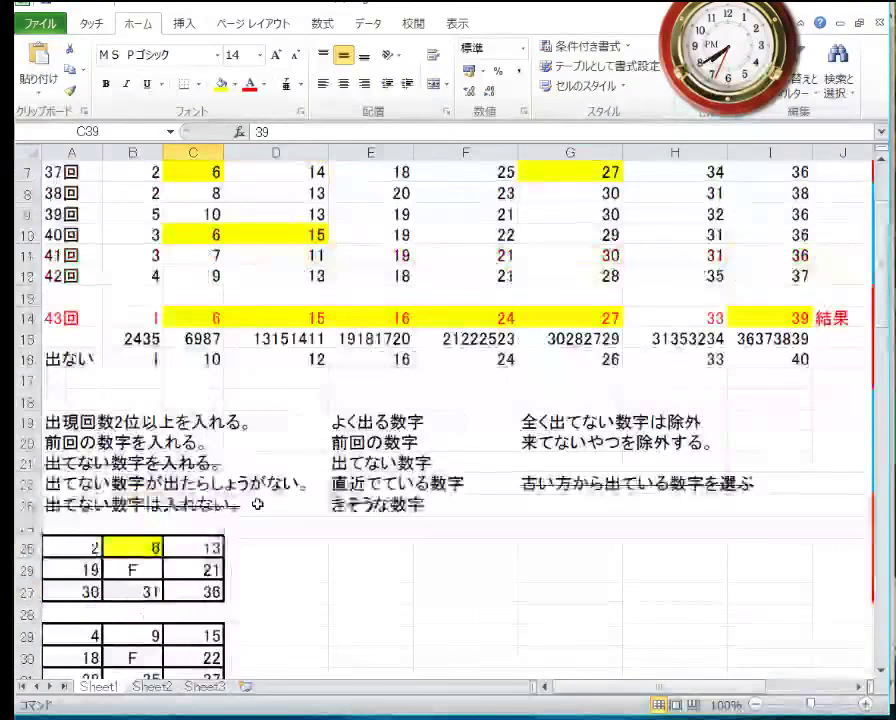
{"action": "left_click", "coordinate": [124, 422]}
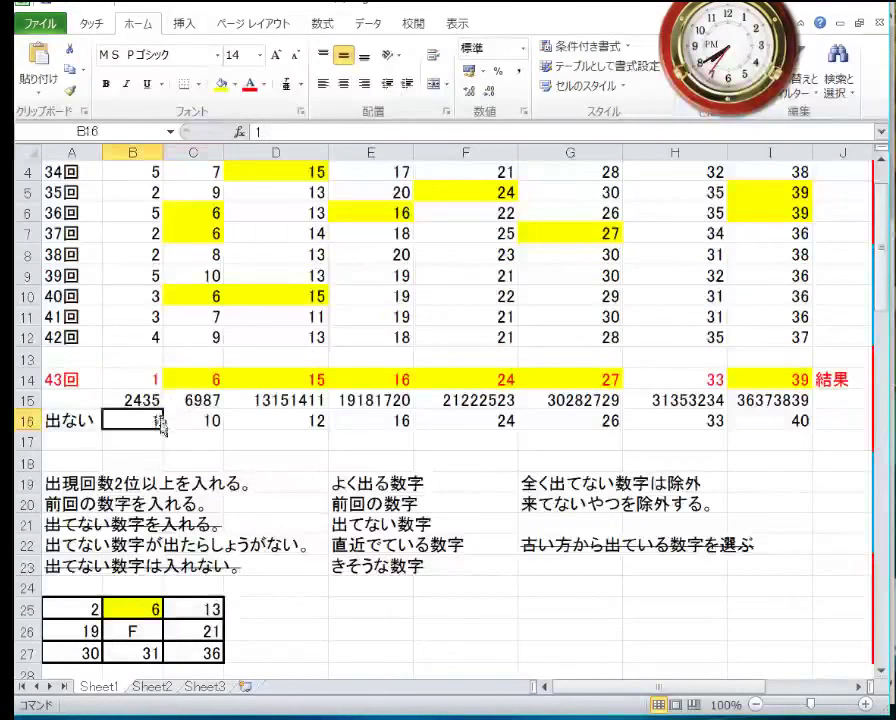
{"action": "left_click", "coordinate": [360, 418], "text": "ctrl"}
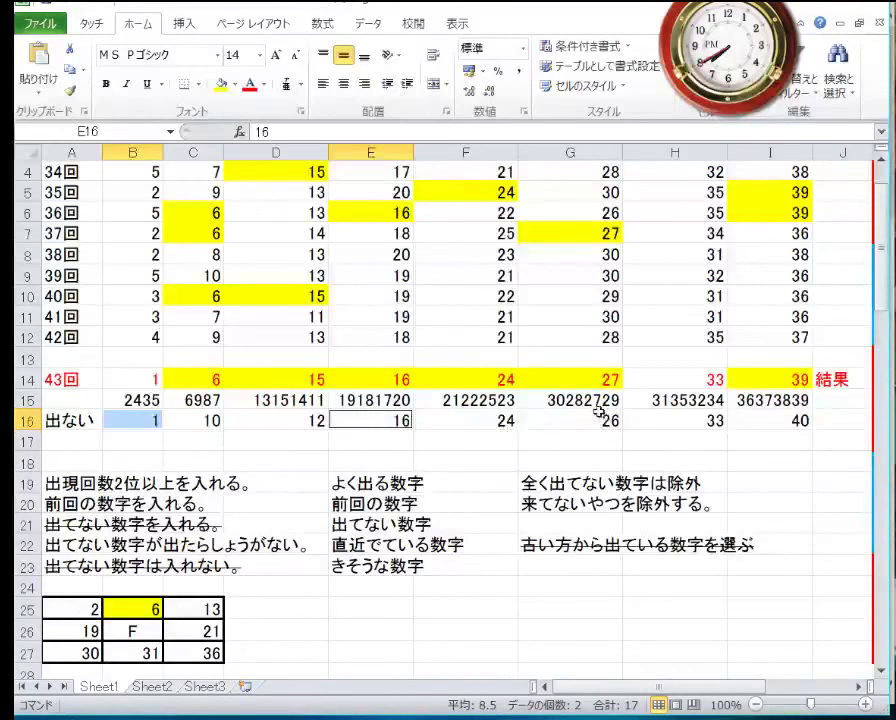
{"action": "left_click", "coordinate": [650, 421], "text": "ctrl"}
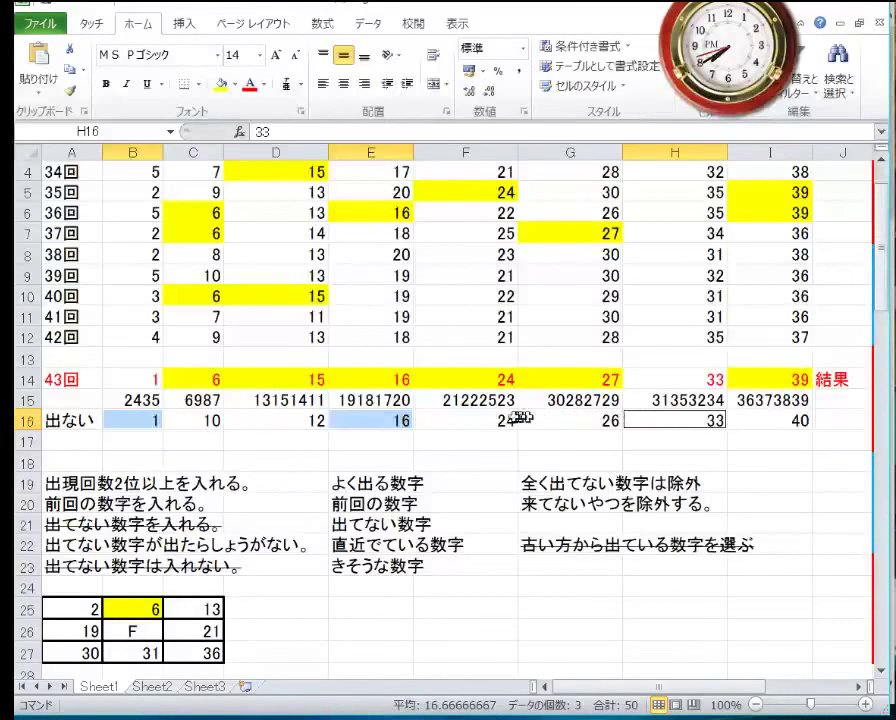
{"action": "left_click", "coordinate": [482, 419], "text": "ctrl"}
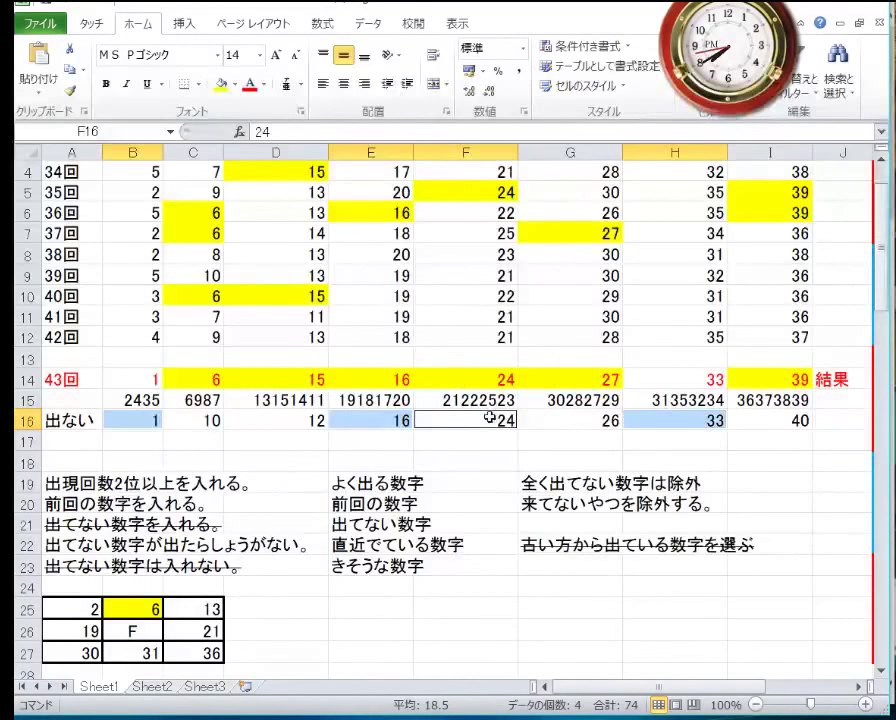
{"action": "left_click", "coordinate": [235, 85]}
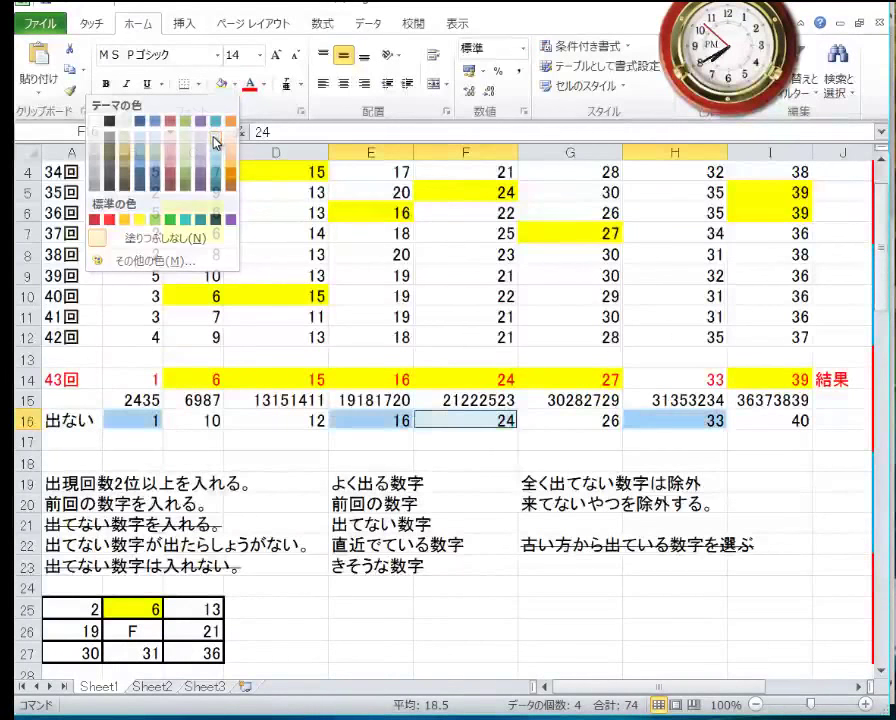
{"action": "left_click", "coordinate": [215, 138]}
{"action": "left_click", "coordinate": [259, 448]}
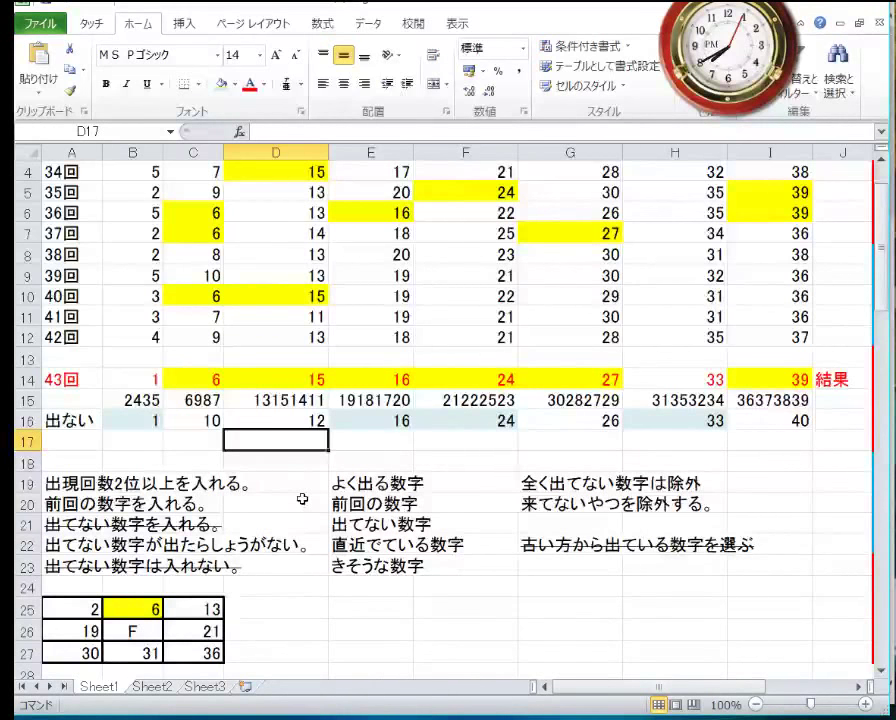
Fill the matching 27 in A35 of the third prediction grid with yellow
{"action": "scroll", "coordinate": [302, 498], "scroll_direction": "down", "scroll_amount": 2}
{"action": "scroll", "coordinate": [297, 494], "scroll_direction": "down", "scroll_amount": 4}
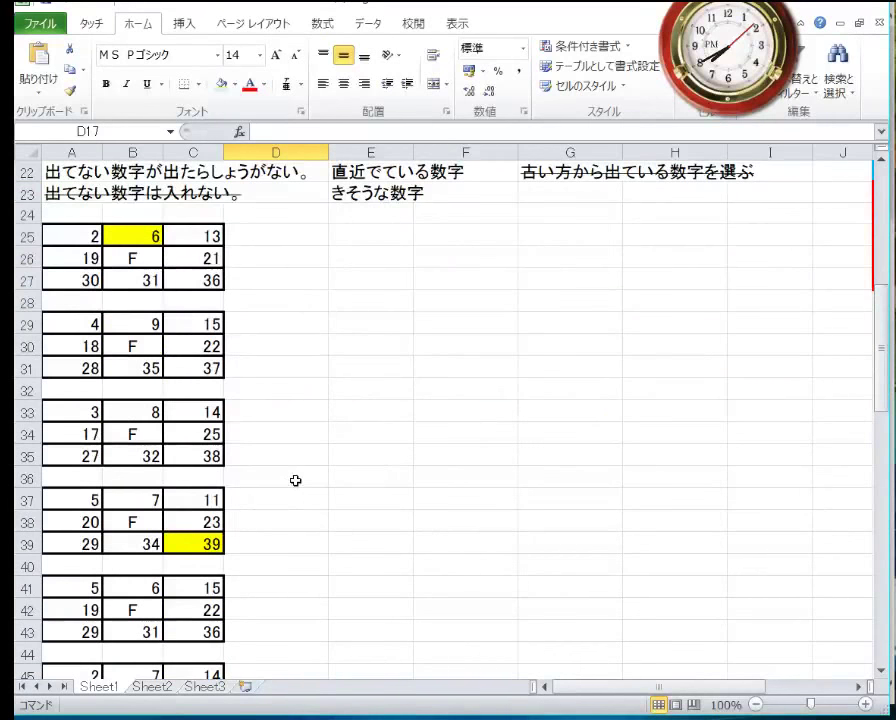
{"action": "left_click", "coordinate": [90, 457]}
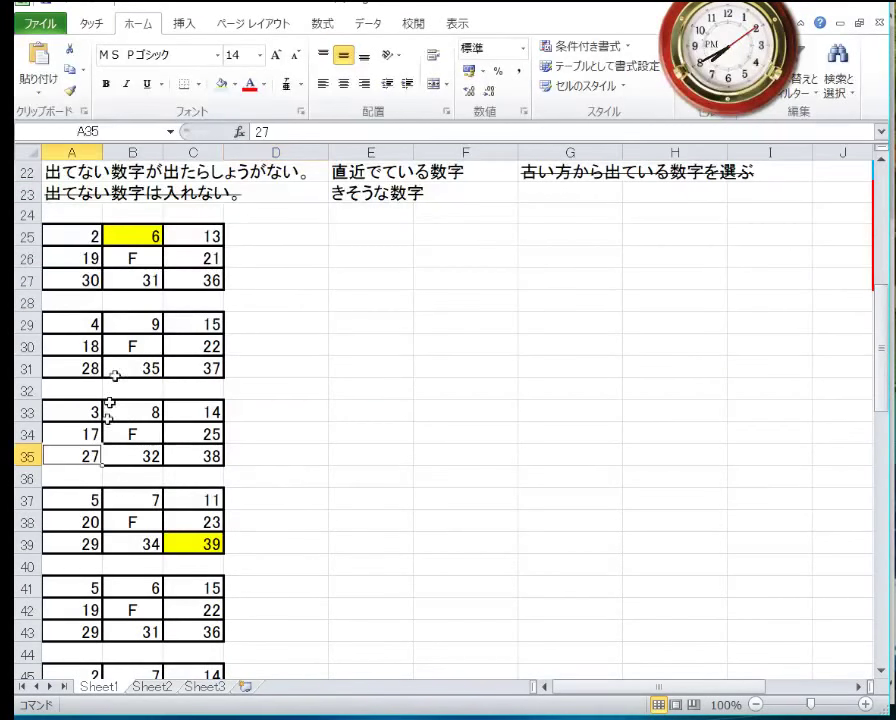
{"action": "left_click", "coordinate": [235, 84]}
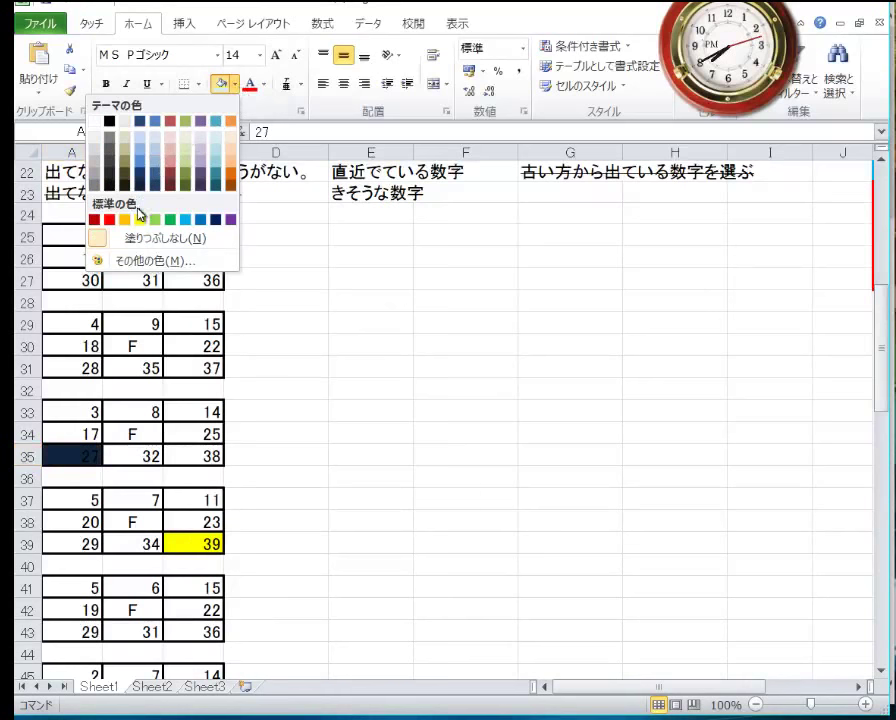
{"action": "left_click", "coordinate": [124, 218]}
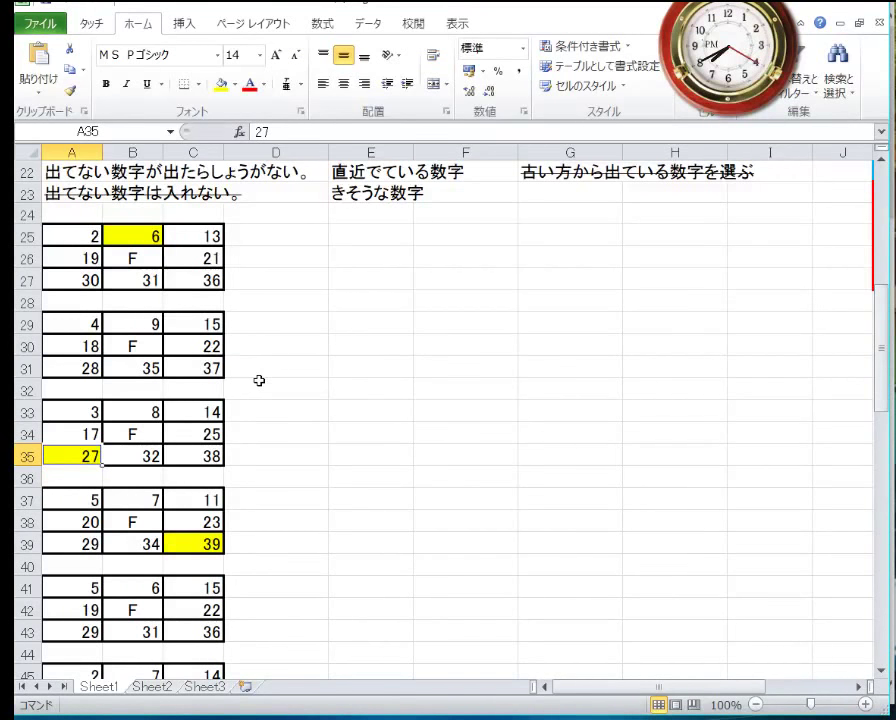
Fill the matching 6 in B41 and the matching 39 in C51 of the lower prediction grids with yellow
{"action": "scroll", "coordinate": [259, 380], "scroll_direction": "down", "scroll_amount": 3}
{"action": "scroll", "coordinate": [236, 386], "scroll_direction": "down", "scroll_amount": 1}
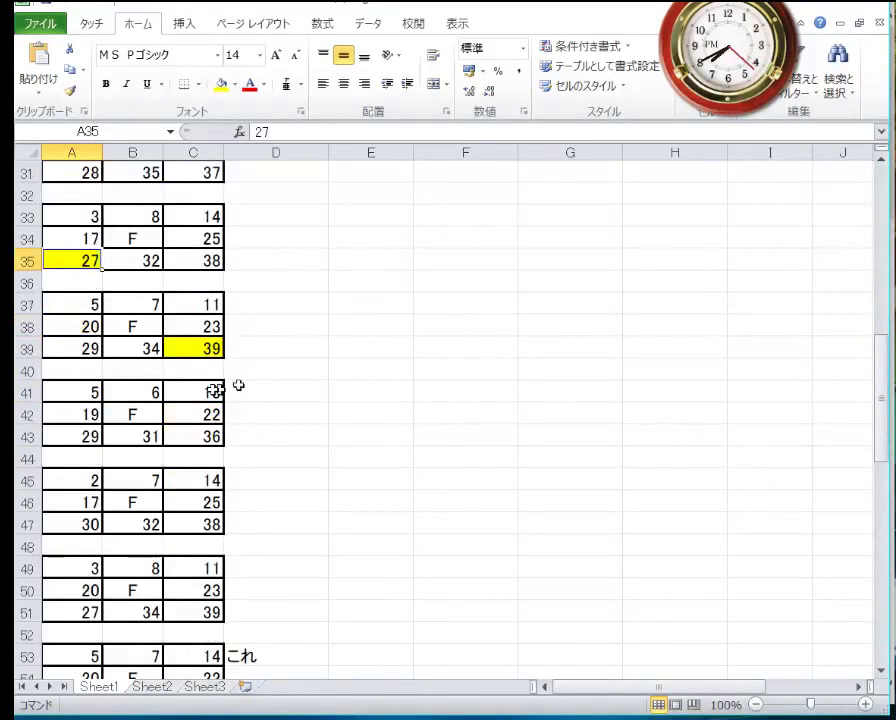
{"action": "left_click", "coordinate": [166, 390]}
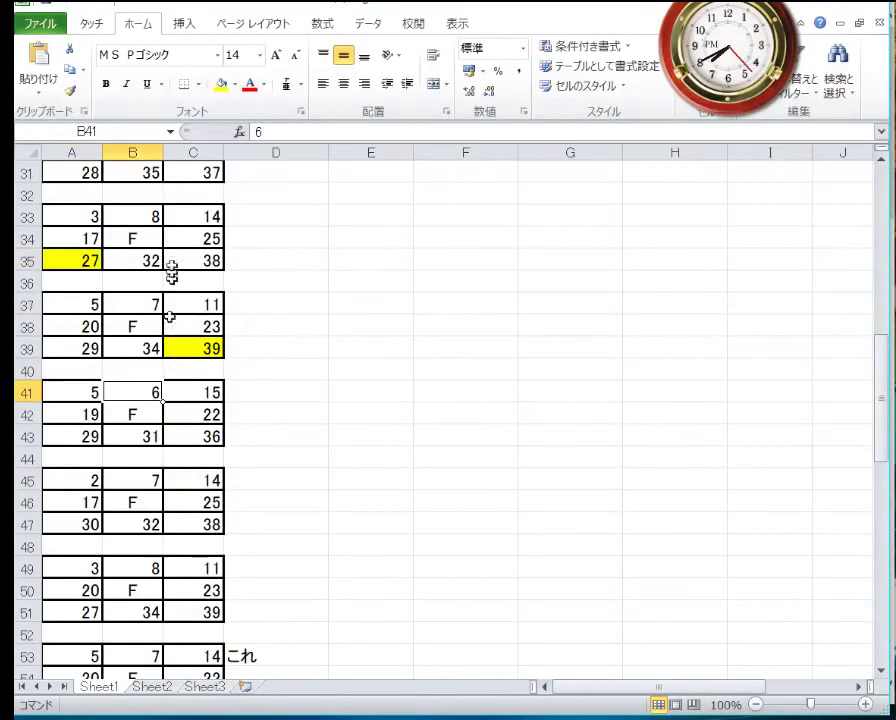
{"action": "left_click", "coordinate": [221, 84]}
{"action": "scroll", "coordinate": [228, 381], "scroll_direction": "down", "scroll_amount": 1}
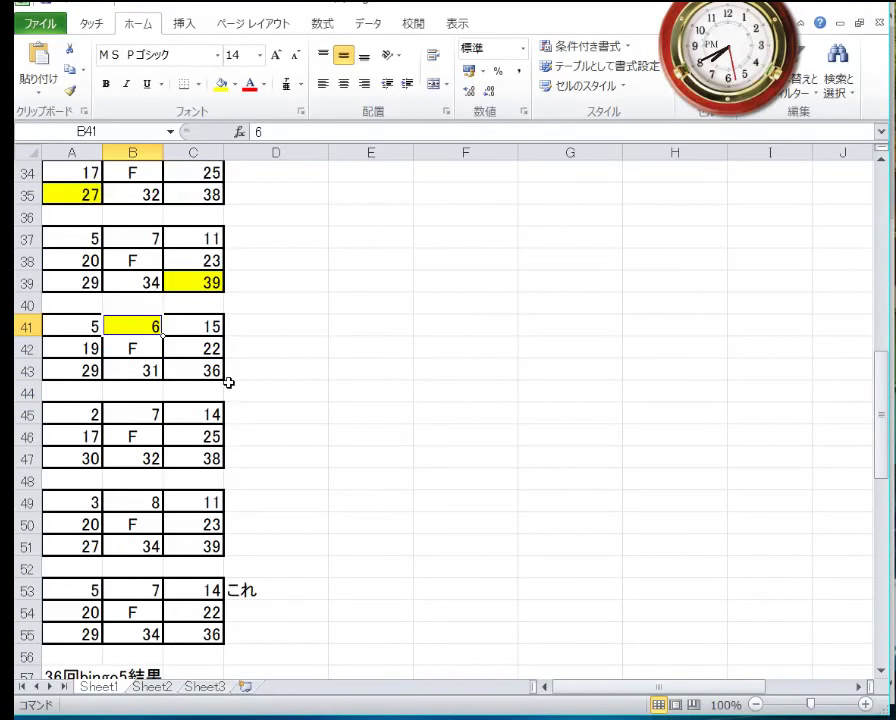
{"action": "scroll", "coordinate": [229, 382], "scroll_direction": "down", "scroll_amount": 1}
{"action": "left_click", "coordinate": [178, 480]}
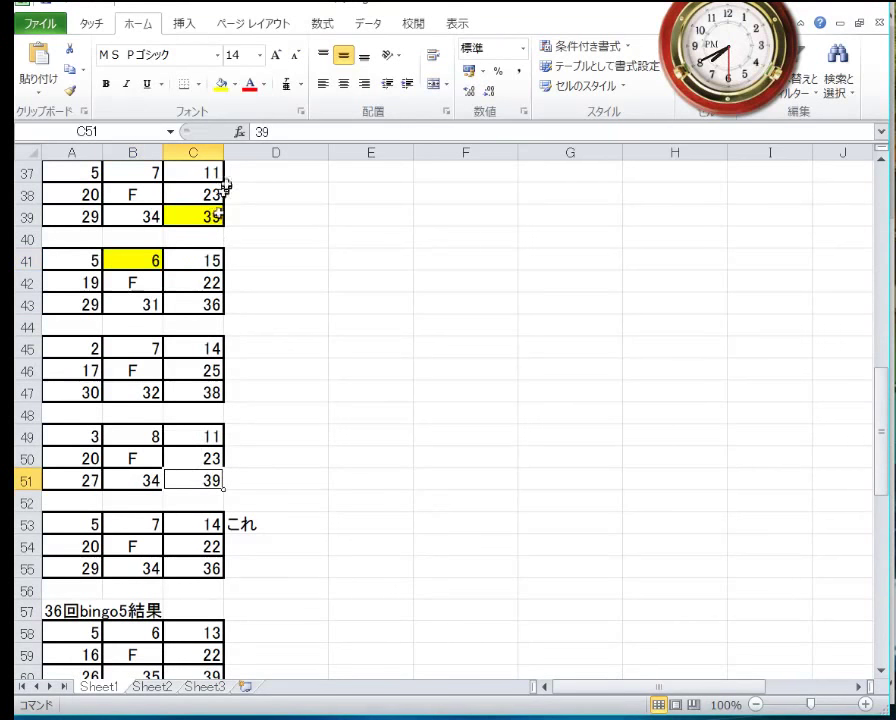
{"action": "left_click", "coordinate": [221, 84]}
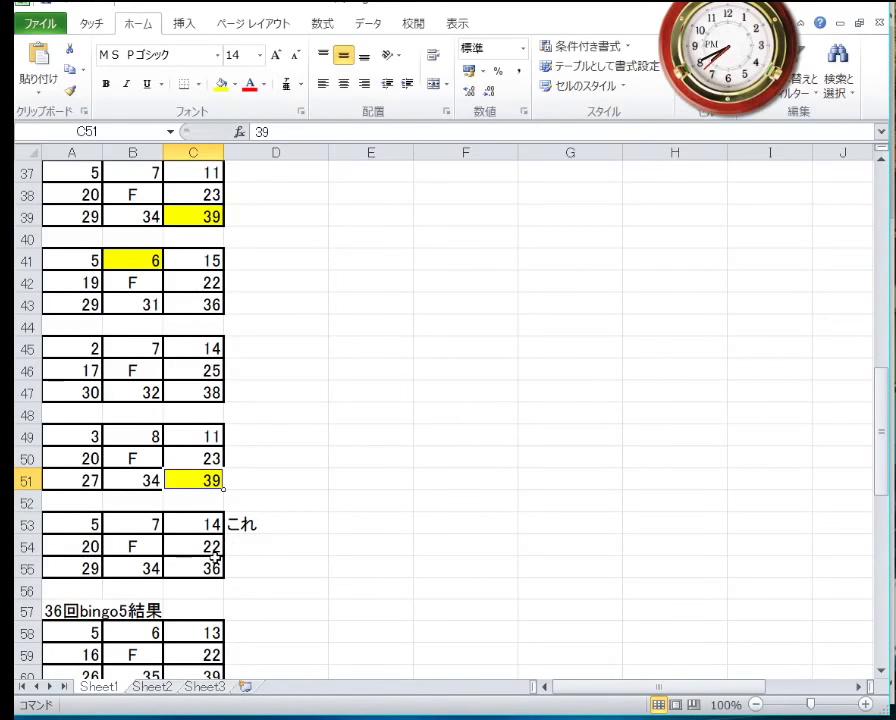
{"action": "left_click_drag", "start_coordinate": [207, 568], "coordinate": [60, 526]}
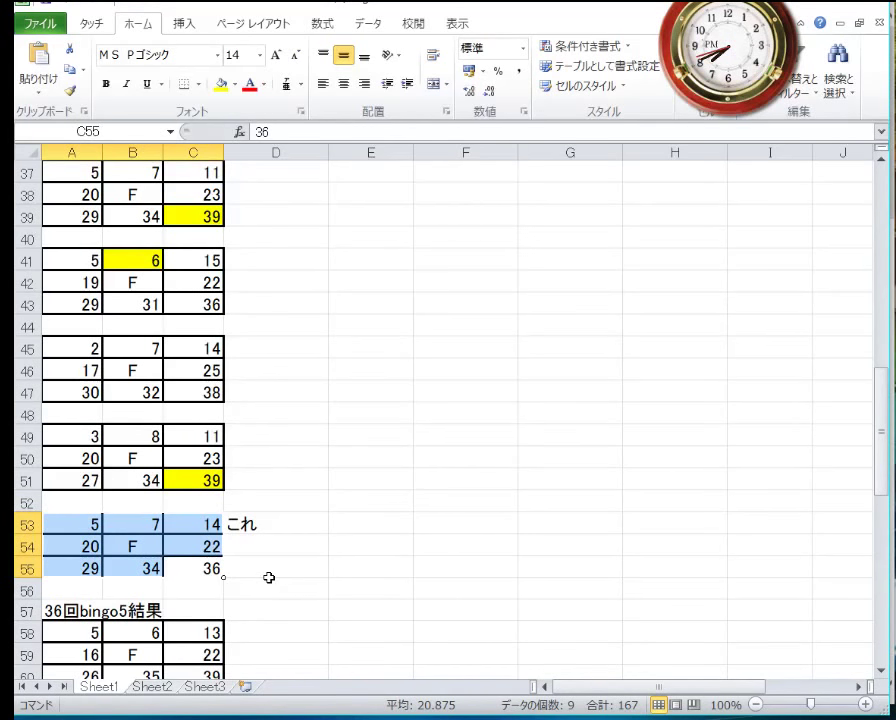
Copy the 43回bingo5結果 block in A85:C88 and paste it as values starting at A89
{"action": "scroll", "coordinate": [269, 577], "scroll_direction": "down", "scroll_amount": 12}
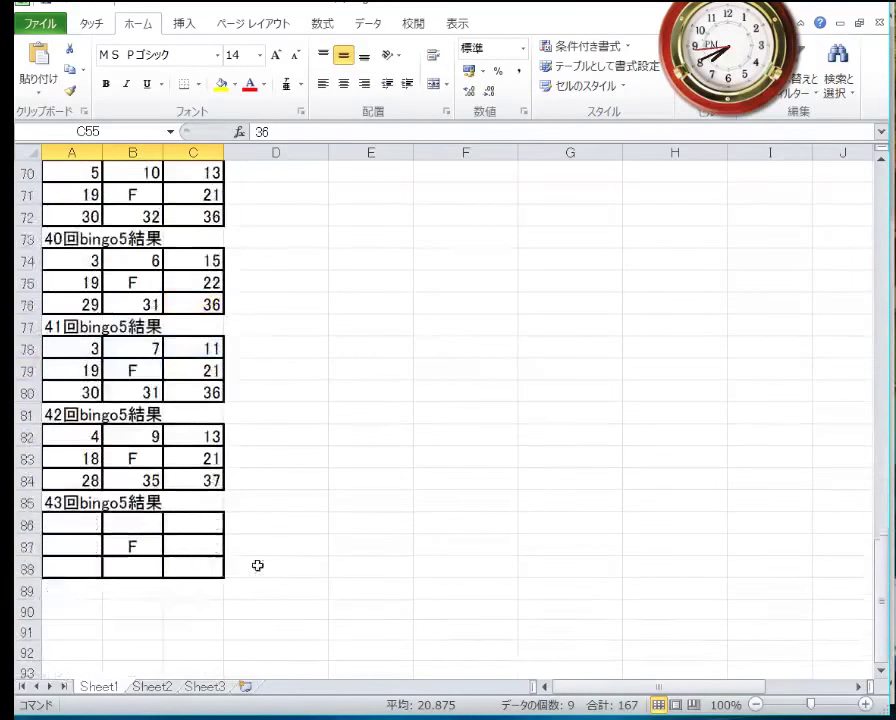
{"action": "left_click", "coordinate": [72, 458]}
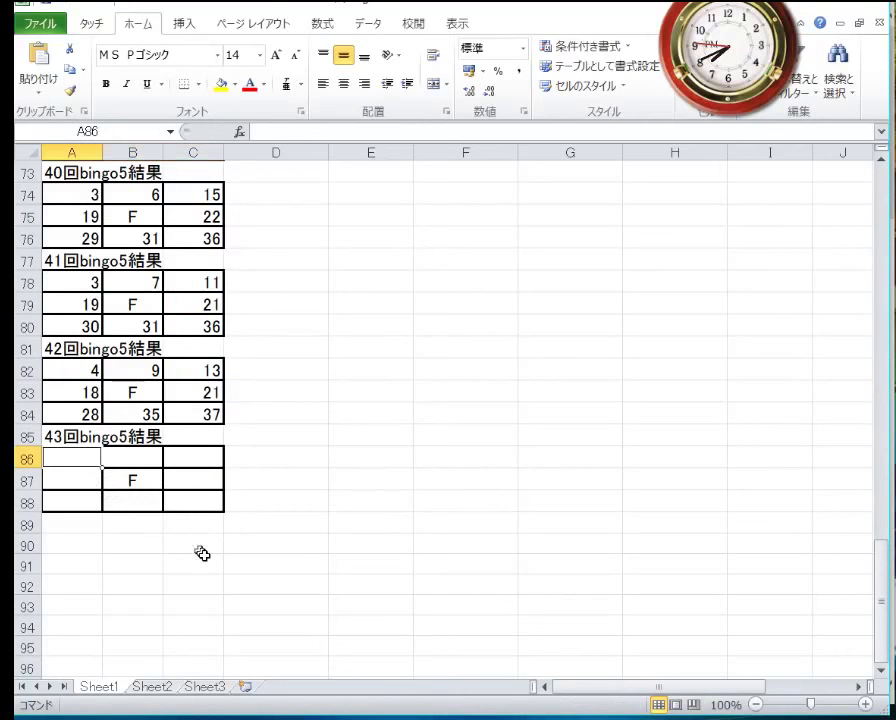
{"action": "left_click_drag", "start_coordinate": [196, 504], "coordinate": [74, 440]}
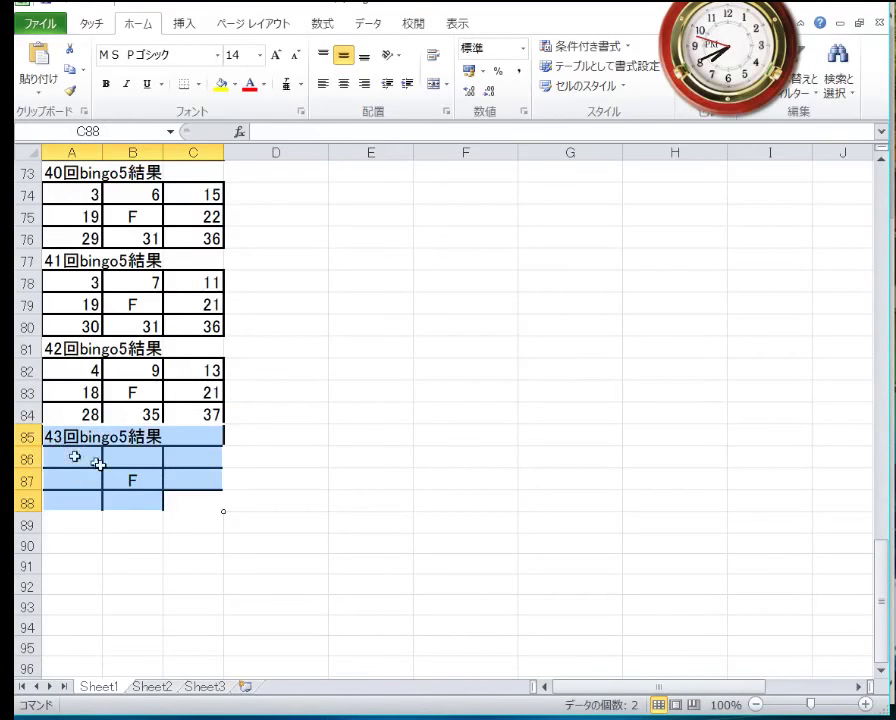
{"action": "right_click", "coordinate": [110, 488]}
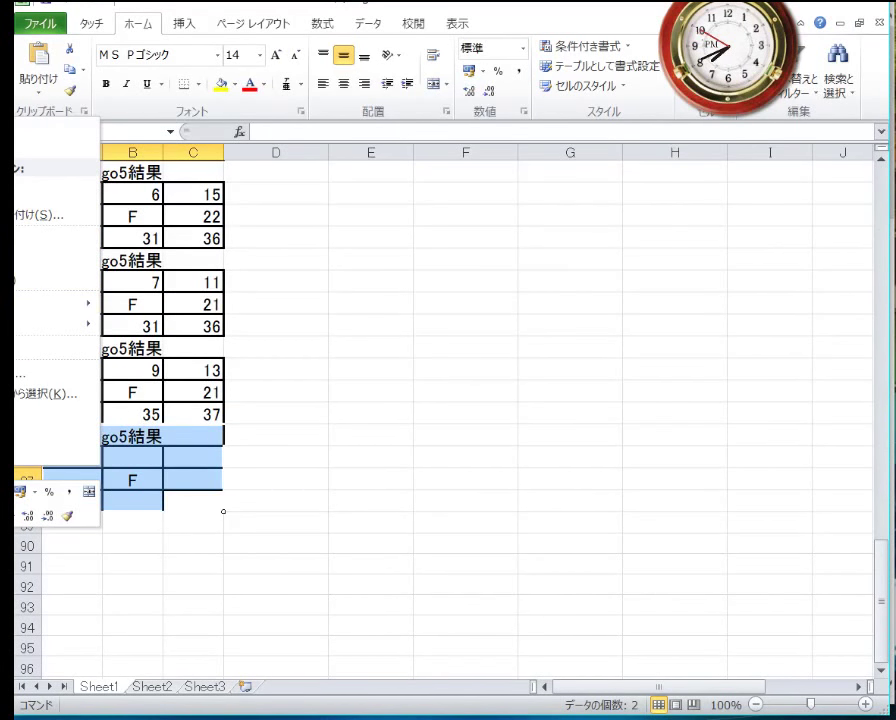
{"action": "left_click", "coordinate": [50, 148]}
{"action": "right_click", "coordinate": [73, 519]}
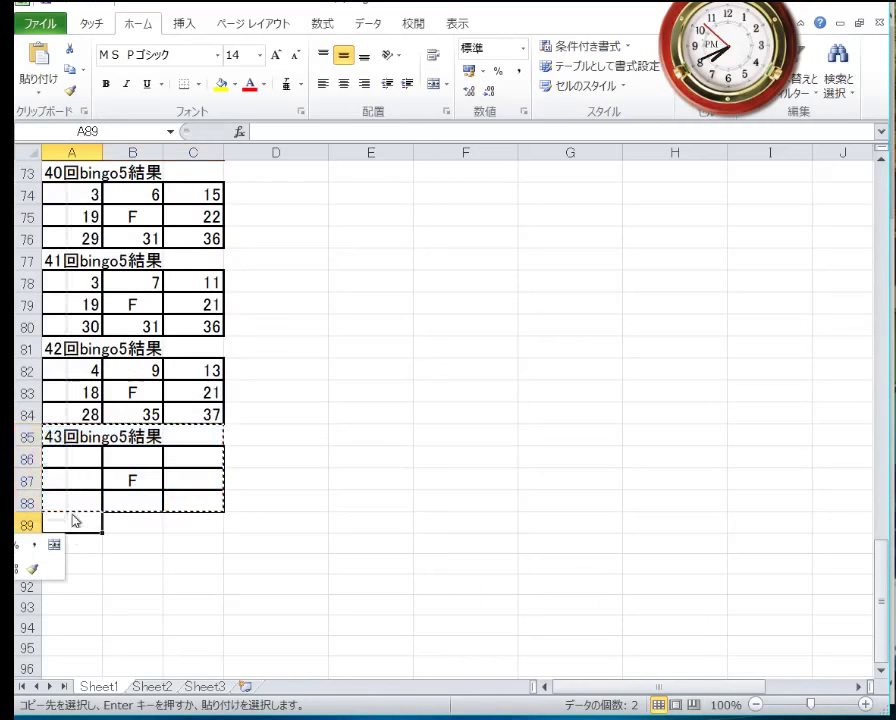
{"action": "left_click", "coordinate": [27, 187]}
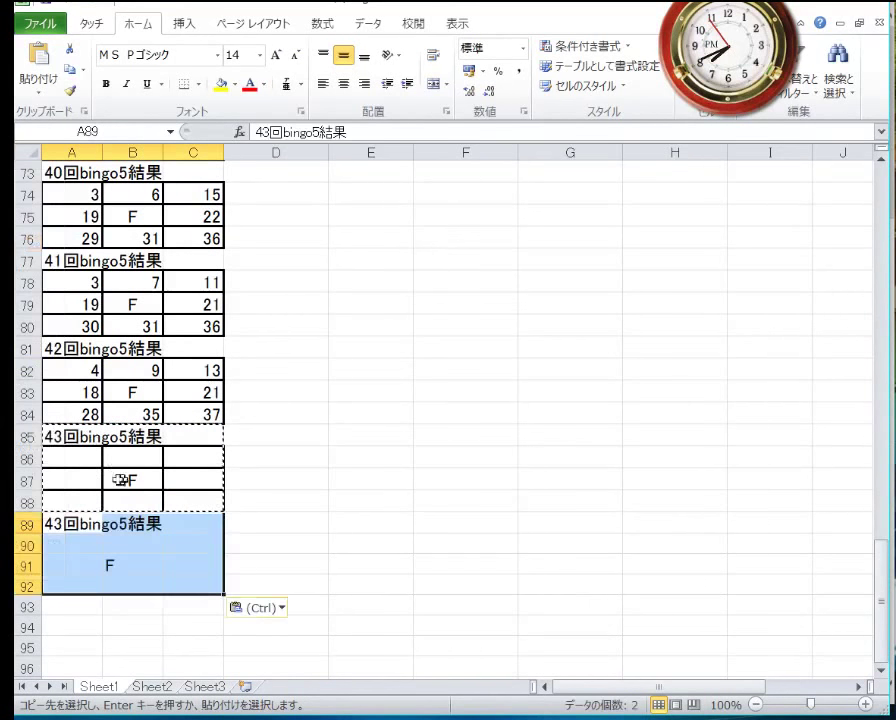
Paste the copied 43回 block over A89:C92 again, this time keeping its borders and cell formatting
{"action": "left_click", "coordinate": [64, 518]}
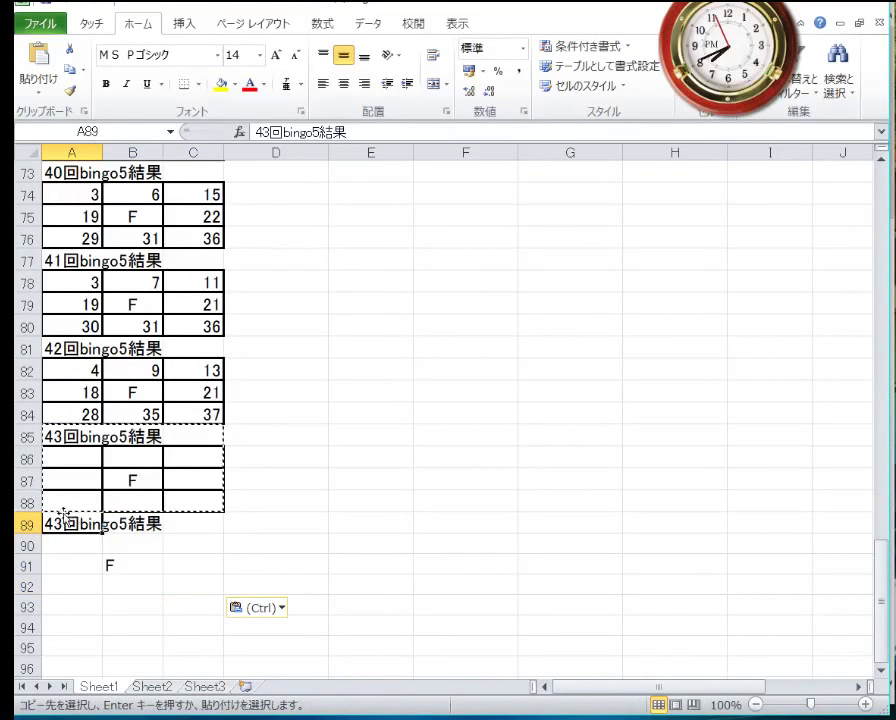
{"action": "left_click", "coordinate": [72, 549]}
{"action": "left_click_drag", "start_coordinate": [66, 532], "coordinate": [166, 572]}
{"action": "right_click", "coordinate": [166, 572]}
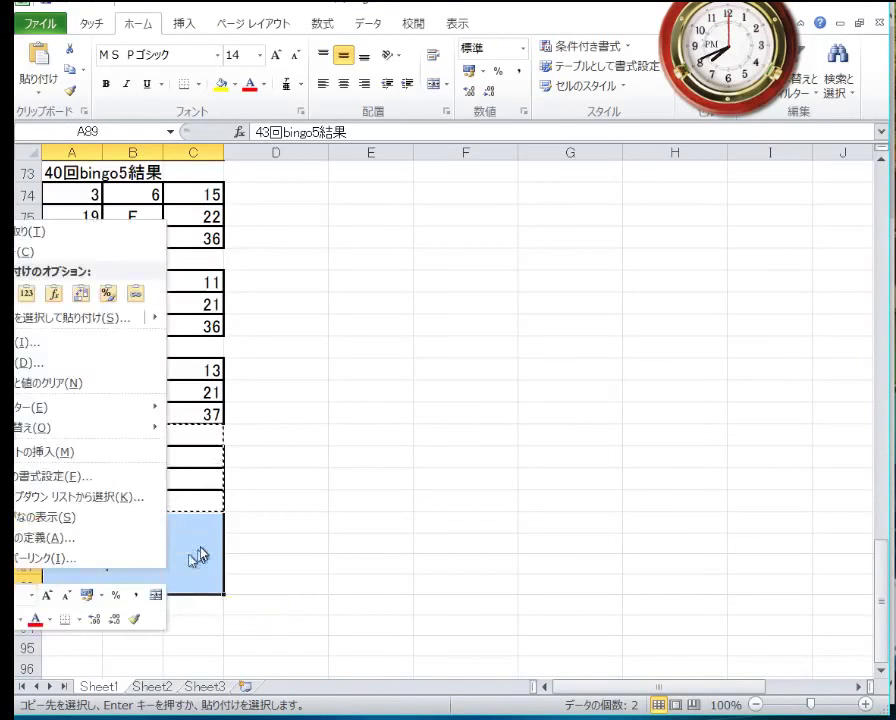
{"action": "left_click", "coordinate": [26, 293]}
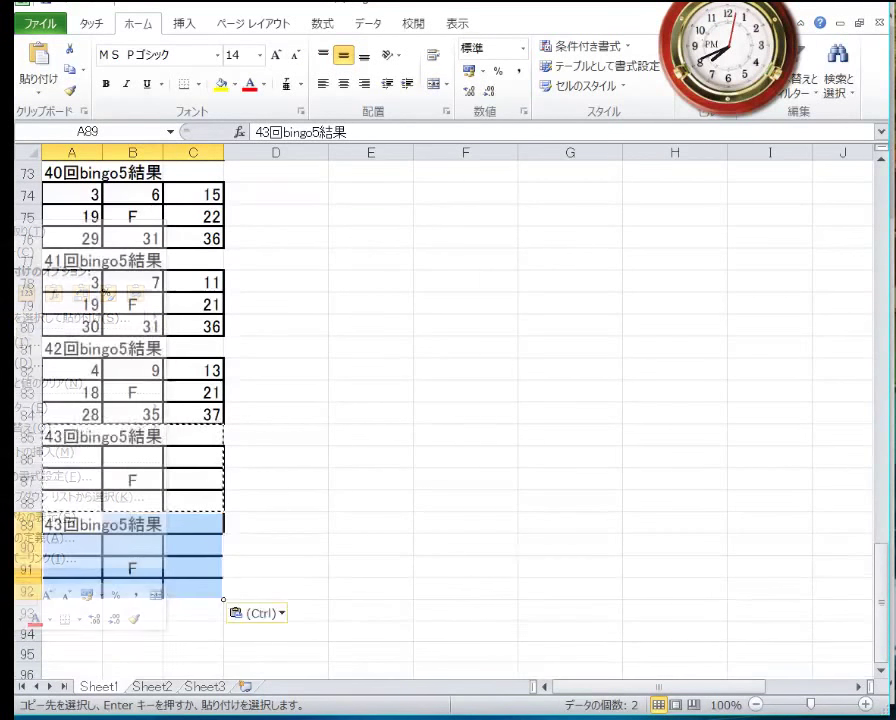
{"action": "left_click", "coordinate": [180, 586]}
Change the heading in A89 to 44回bingo5結果
{"action": "double_click", "coordinate": [62, 524]}
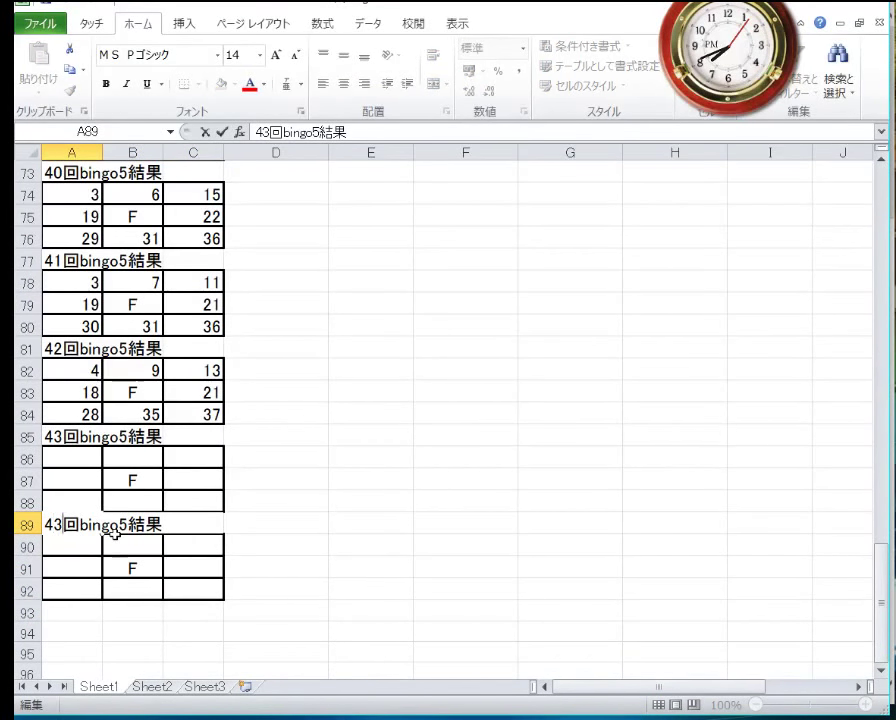
{"action": "key", "text": "BackSpace"}
{"action": "type", "text": "4"}
{"action": "key", "text": "Return"}
Enter 1, 6 and 15 in A86:C86, the first row of the 43回bingo5結果 grid
{"action": "key", "text": "Up"}
{"action": "key", "text": "Up"}
{"action": "key", "text": "Up"}
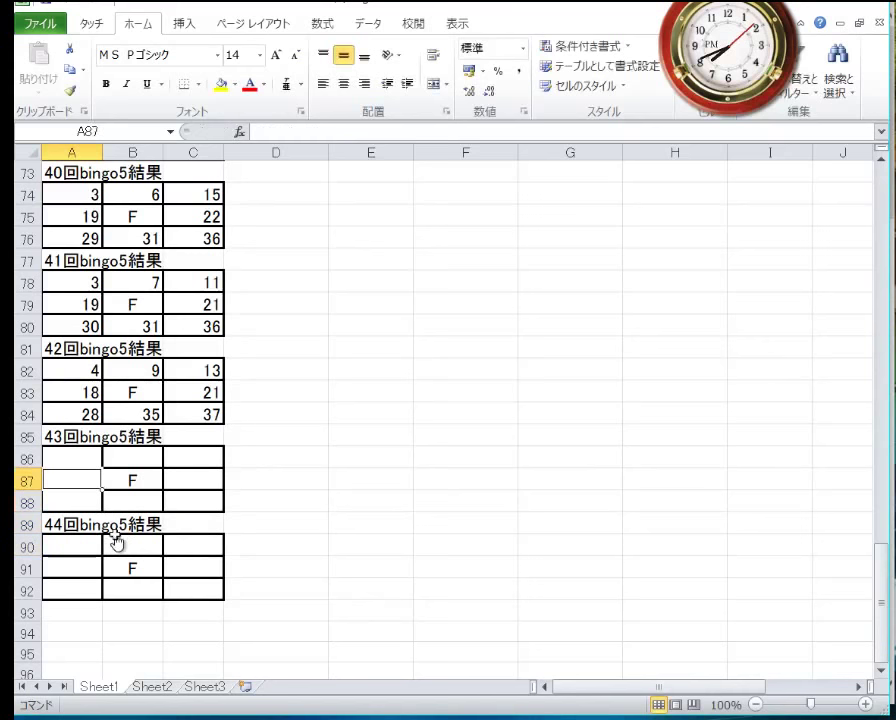
{"action": "key", "text": "Up"}
{"action": "type", "text": "1"}
{"action": "key", "text": "Tab"}
{"action": "type", "text": "6"}
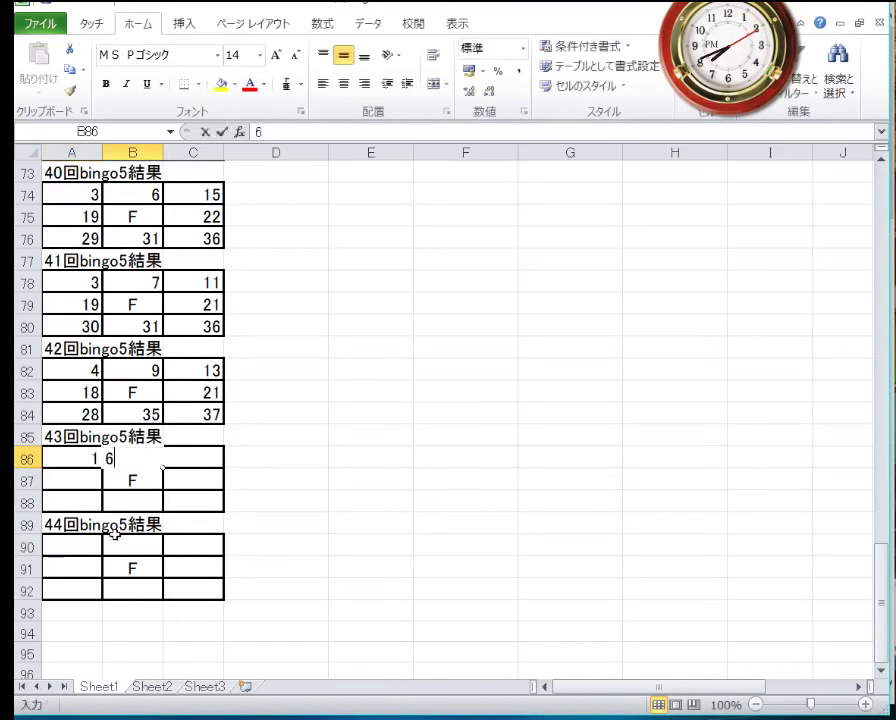
{"action": "key", "text": "Tab"}
{"action": "type", "text": "15"}
{"action": "key", "text": "Down"}
Enter 16 in A87 and 24 in C87, on either side of the F in the 43回 grid
{"action": "key", "text": "Down"}
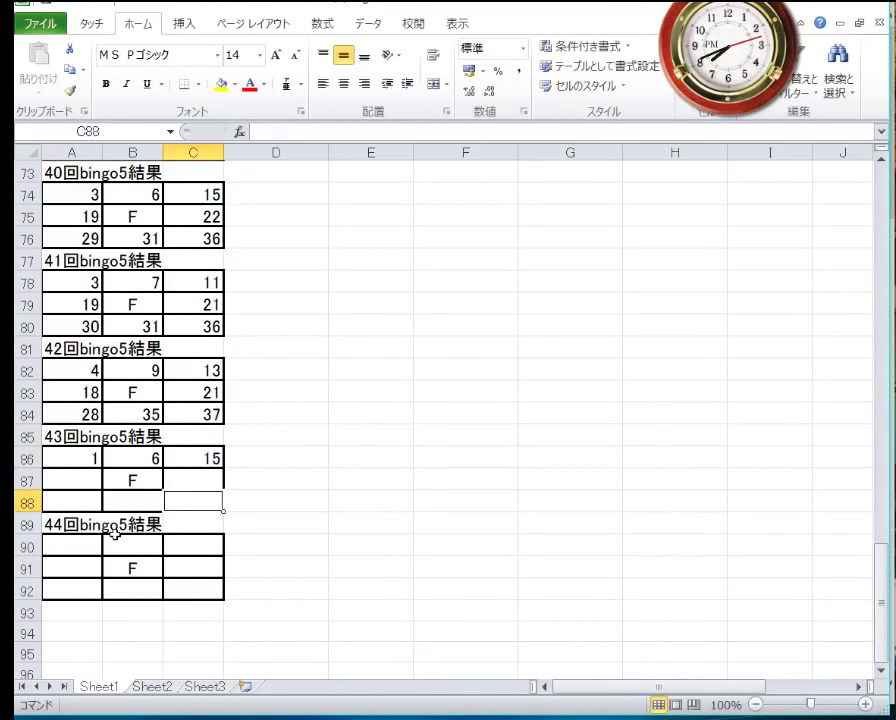
{"action": "key", "text": "Left"}
{"action": "key", "text": "Left"}
{"action": "key", "text": "Up"}
{"action": "type", "text": "16"}
{"action": "key", "text": "Tab"}
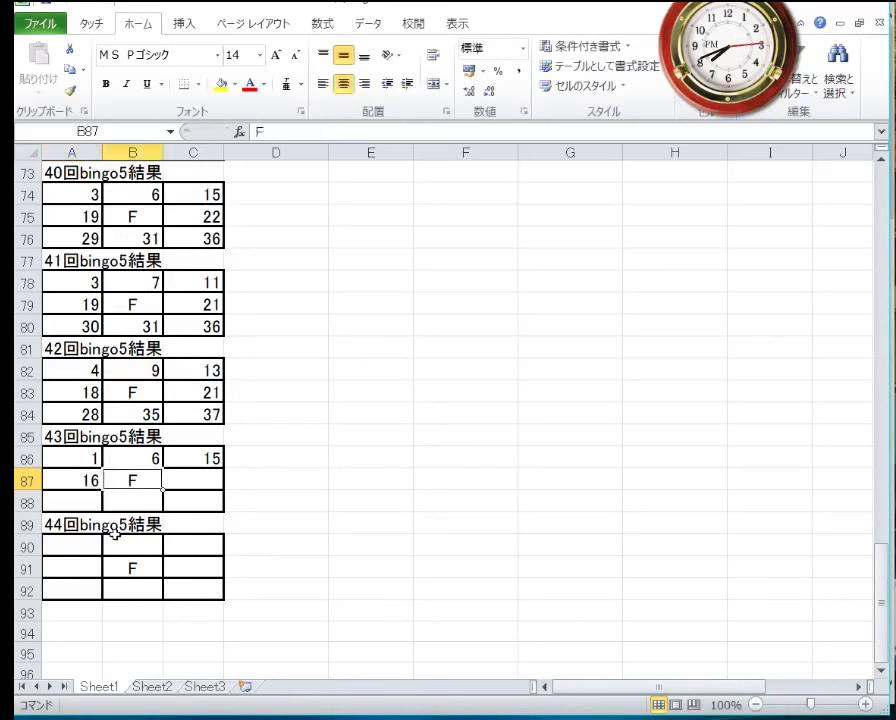
{"action": "key", "text": "Tab"}
{"action": "key", "text": "Tab"}
{"action": "key", "text": "Left"}
{"action": "type", "text": "24"}
{"action": "key", "text": "Return"}
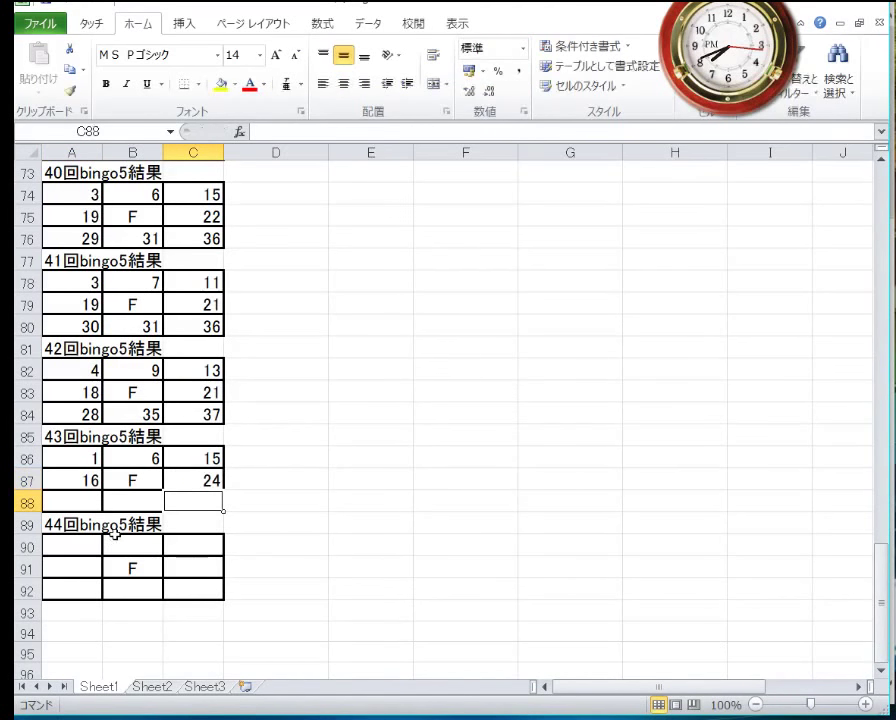
Enter 27, 33 and 39 in A88:C88, the last row of the 43回 grid
{"action": "key", "text": "Left"}
{"action": "key", "text": "Left"}
{"action": "type", "text": "27"}
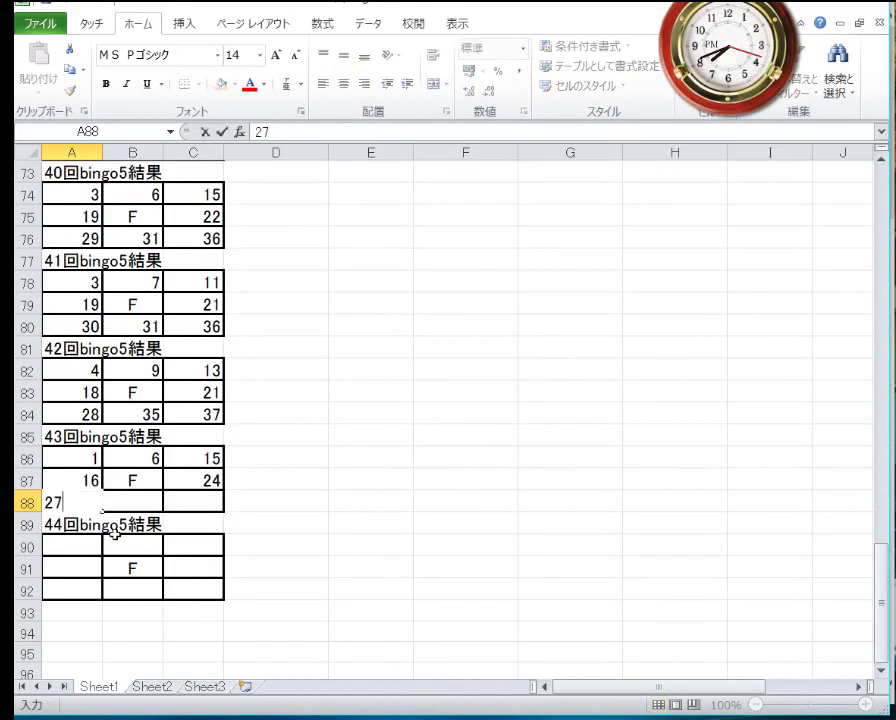
{"action": "key", "text": "Tab"}
{"action": "type", "text": "33"}
{"action": "key", "text": "Tab"}
{"action": "type", "text": "39"}
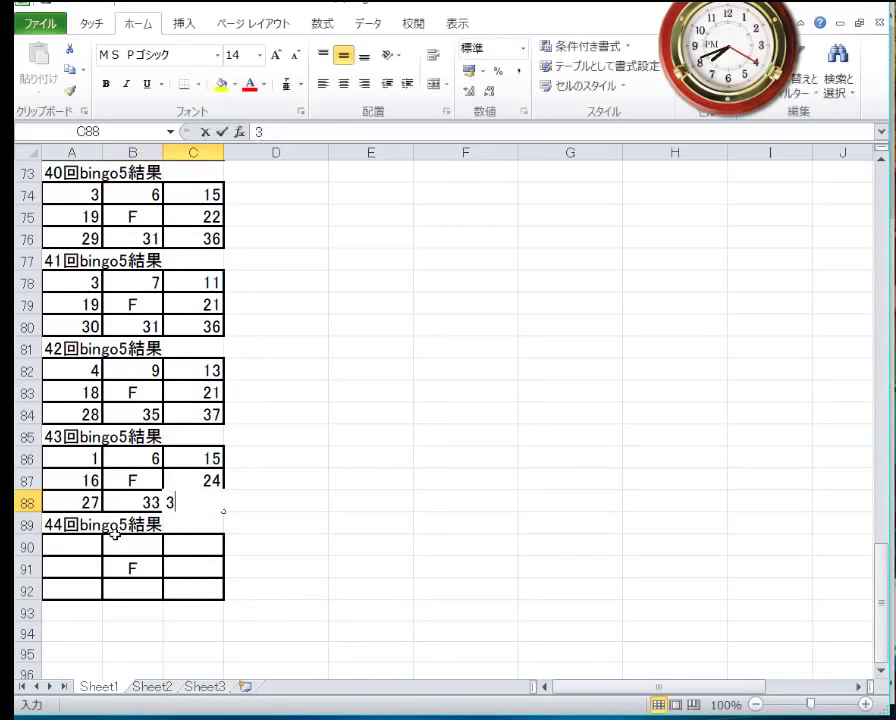
{"action": "key", "text": "Return"}
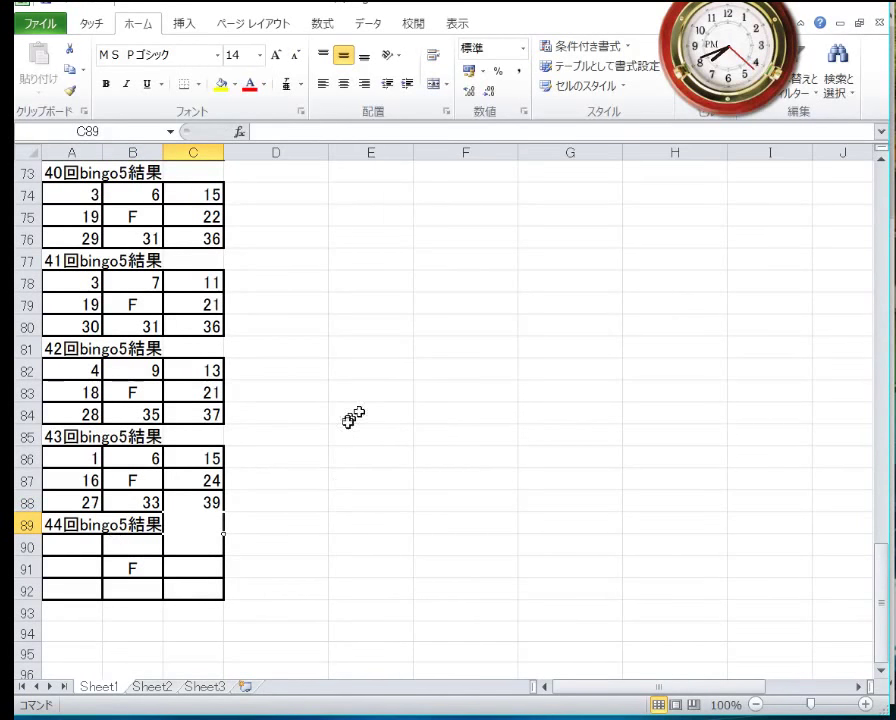
Examine the highlighted numbers in the 出ない row and the appearance count for number 1 in K3:L3
{"action": "scroll", "coordinate": [352, 412], "scroll_direction": "up", "scroll_amount": 20}
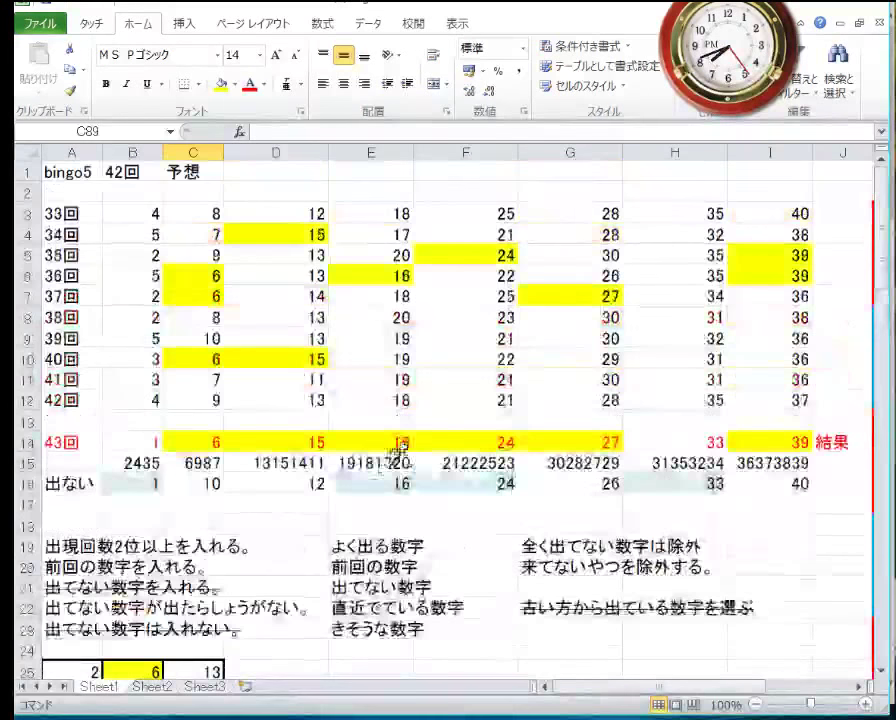
{"action": "left_click", "coordinate": [394, 483]}
{"action": "key", "text": "Right"}
{"action": "key", "text": "Right"}
{"action": "key", "text": "Right"}
{"action": "key", "text": "Right"}
{"action": "key", "text": "Right"}
{"action": "key", "text": "Right"}
{"action": "key", "text": "Right"}
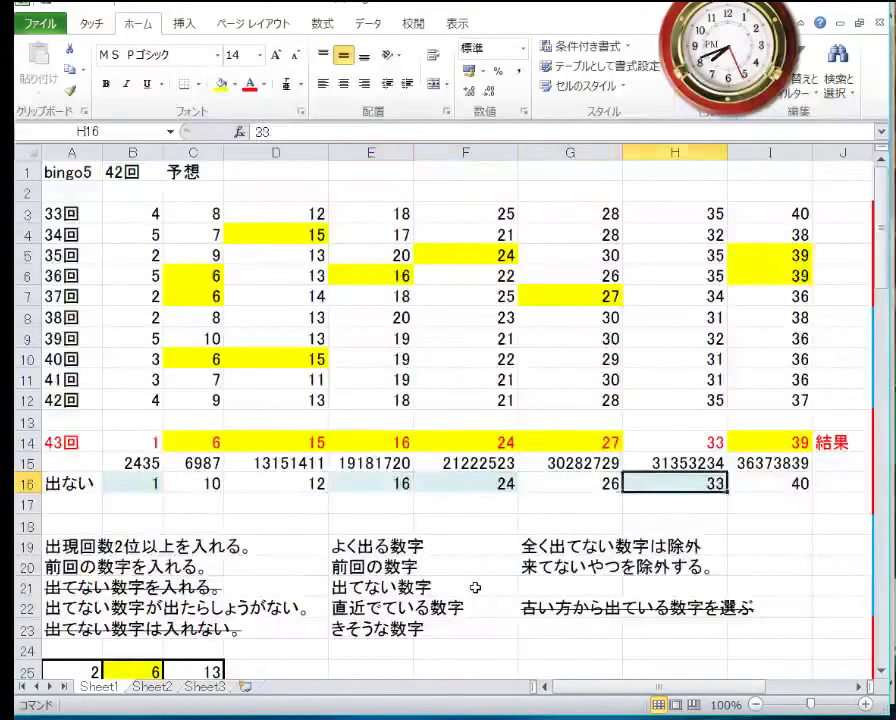
{"action": "key", "text": "Up"}
{"action": "key", "text": "Up"}
{"action": "key", "text": "Up"}
{"action": "key", "text": "Up"}
{"action": "key", "text": "Up"}
{"action": "key", "text": "Up"}
{"action": "key", "text": "Up"}
{"action": "key", "text": "Up"}
{"action": "key", "text": "Up"}
{"action": "key", "text": "Up"}
{"action": "key", "text": "Up"}
{"action": "key", "text": "Up"}
{"action": "key", "text": "Up"}
{"action": "key", "text": "Up"}
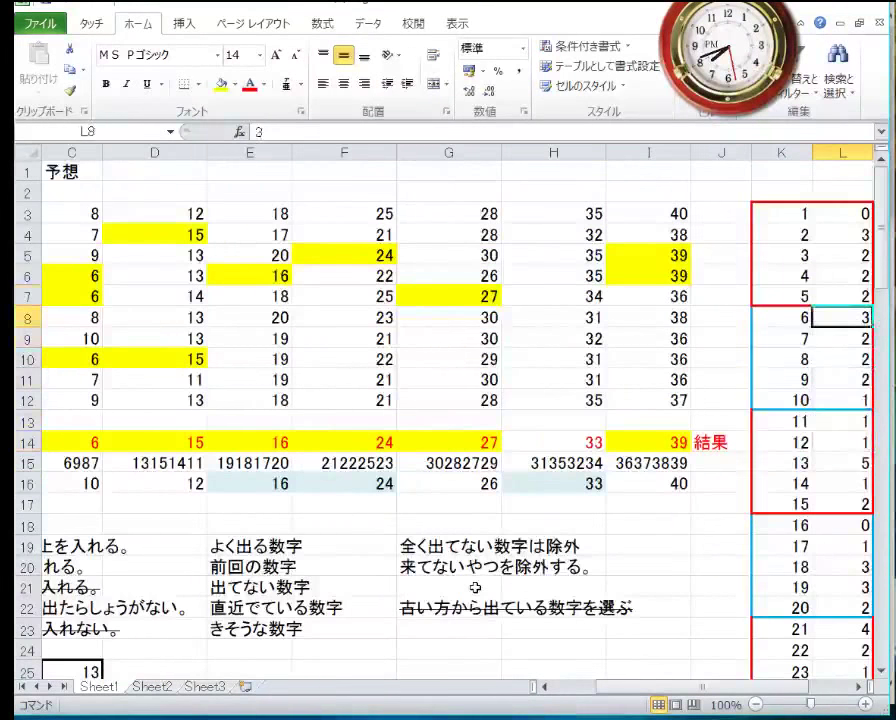
{"action": "key", "text": "Left"}
{"action": "key", "text": "Down"}
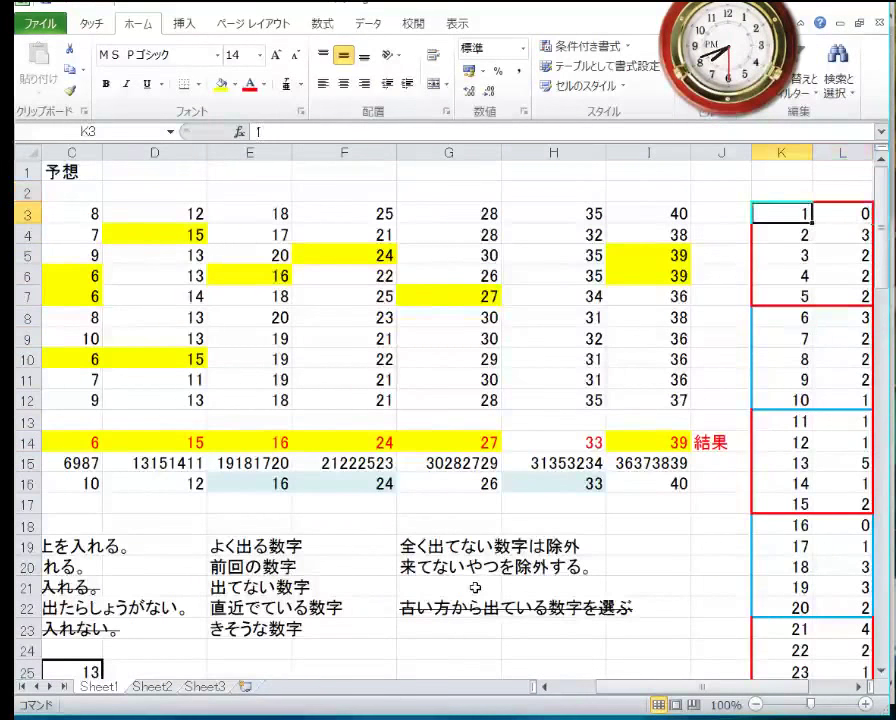
Review the past draws and the 出ない row, and check the appearance count for number 16 in K18:L18
{"action": "key", "text": "Left"}
{"action": "key", "text": "Home"}
{"action": "key", "text": "Down"}
{"action": "key", "text": "Down"}
{"action": "key", "text": "Down"}
{"action": "key", "text": "Down"}
{"action": "key", "text": "Down"}
{"action": "key", "text": "Down"}
{"action": "key", "text": "Down"}
{"action": "key", "text": "Down"}
{"action": "key", "text": "Down"}
{"action": "key", "text": "Down"}
{"action": "key", "text": "Down"}
{"action": "key", "text": "Down"}
{"action": "key", "text": "Down"}
{"action": "key", "text": "Down"}
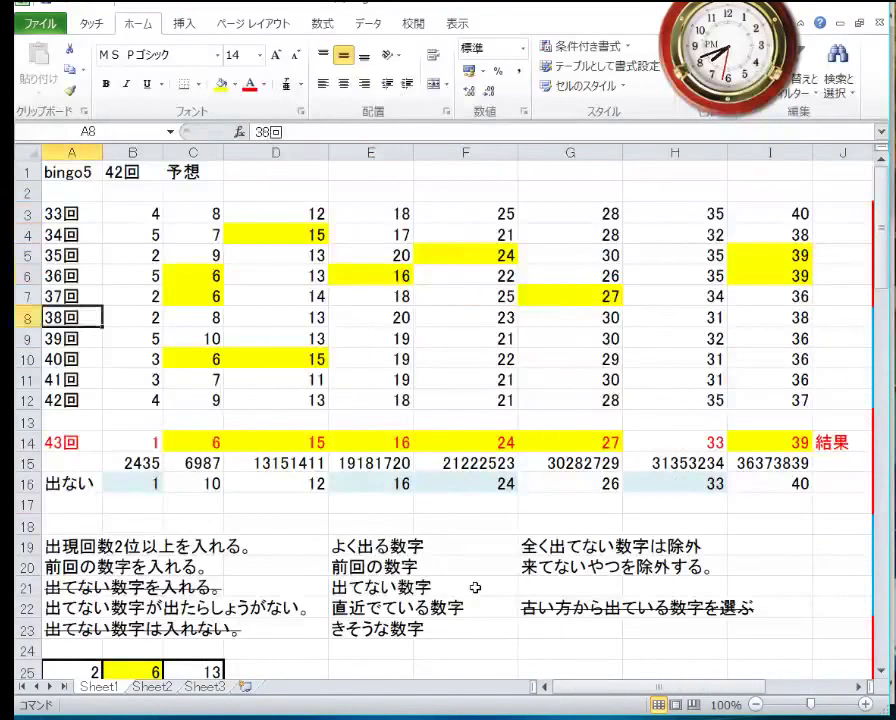
{"action": "key", "text": "Right"}
{"action": "key", "text": "Up"}
{"action": "key", "text": "Right"}
{"action": "key", "text": "Right"}
{"action": "key", "text": "Right"}
{"action": "key", "text": "Right"}
{"action": "key", "text": "Right"}
{"action": "key", "text": "Right"}
{"action": "key", "text": "Right"}
{"action": "key", "text": "Right"}
{"action": "key", "text": "Right"}
{"action": "key", "text": "Right"}
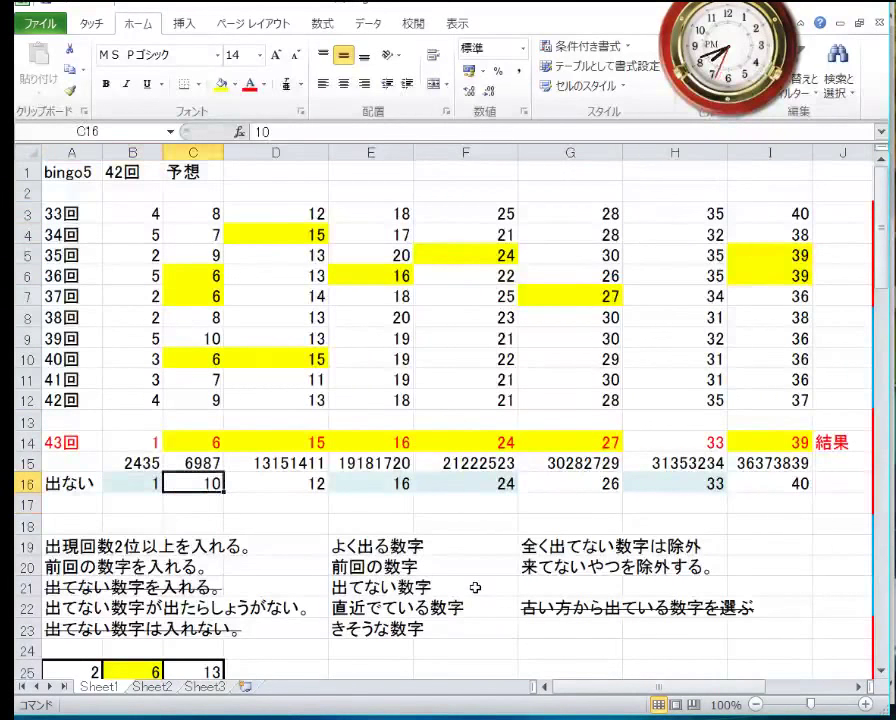
{"action": "key", "text": "Right"}
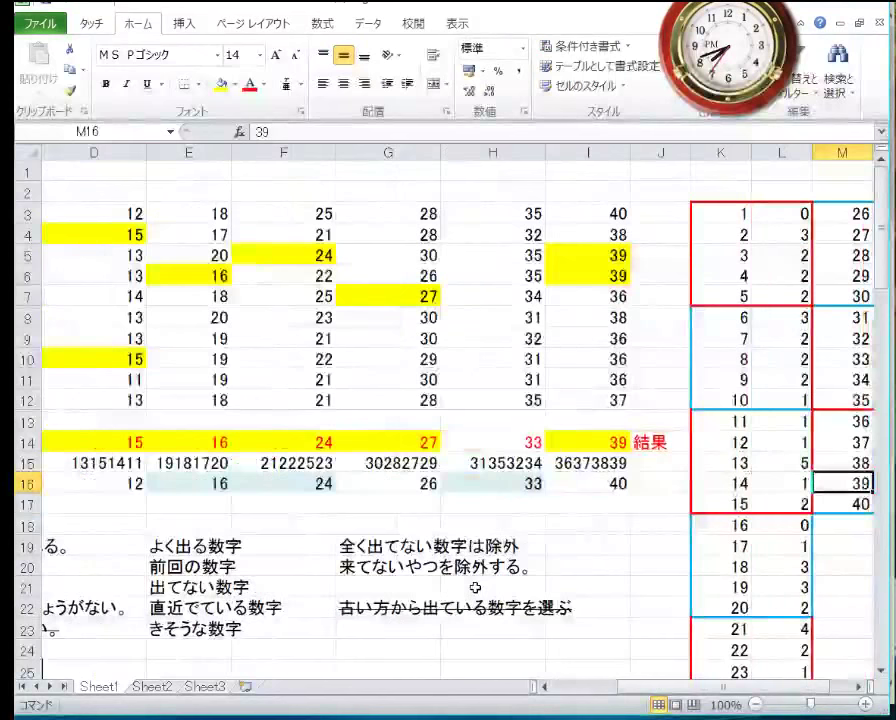
{"action": "key", "text": "Left"}
{"action": "key", "text": "Down"}
{"action": "key", "text": "Down"}
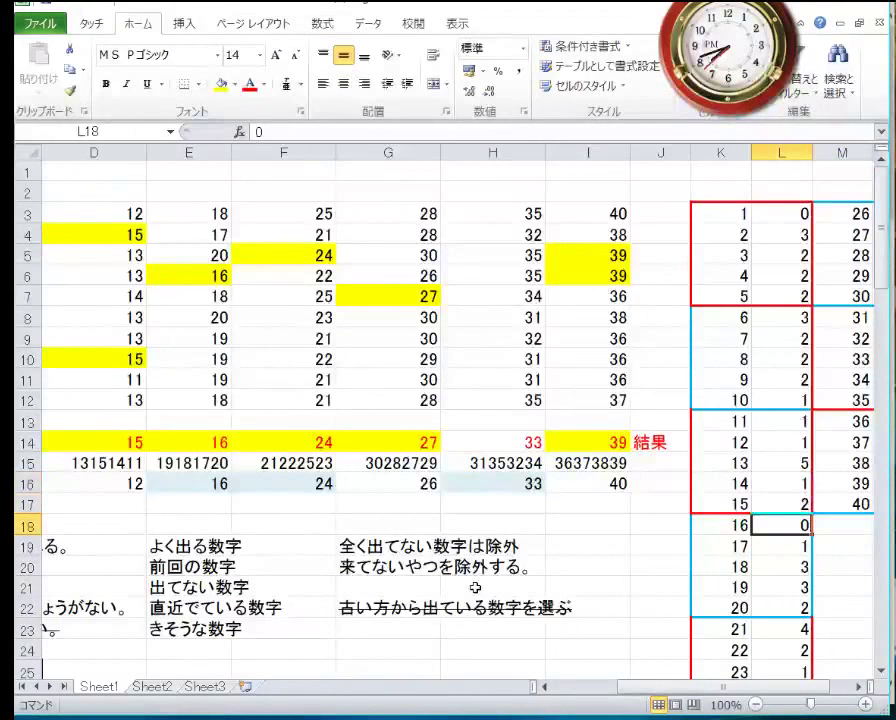
{"action": "key", "text": "Left"}
{"action": "key", "text": "Left"}
{"action": "key", "text": "Left"}
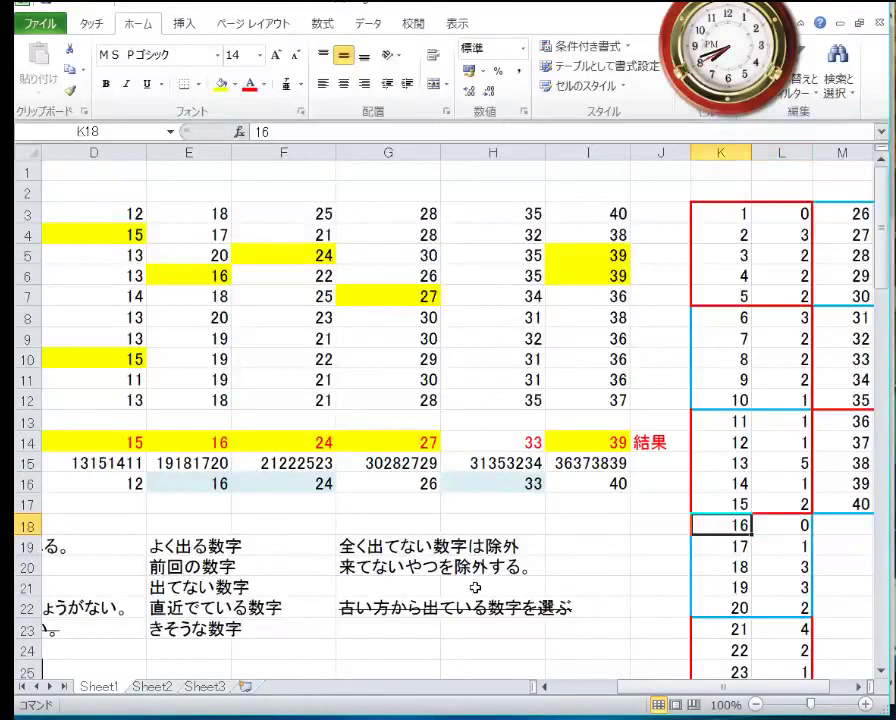
Look through the rest of the count table and check the entry for number 24 in K26:L26
{"action": "key", "text": "Right"}
{"action": "key", "text": "Right"}
{"action": "key", "text": "Down"}
{"action": "key", "text": "Down"}
{"action": "key", "text": "Down"}
{"action": "key", "text": "Down"}
{"action": "key", "text": "Down"}
{"action": "key", "text": "Down"}
{"action": "key", "text": "Down"}
{"action": "key", "text": "Down"}
{"action": "key", "text": "Down"}
{"action": "key", "text": "Down"}
{"action": "key", "text": "Down"}
{"action": "key", "text": "Up"}
{"action": "key", "text": "Up"}
{"action": "key", "text": "Up"}
{"action": "key", "text": "Up"}
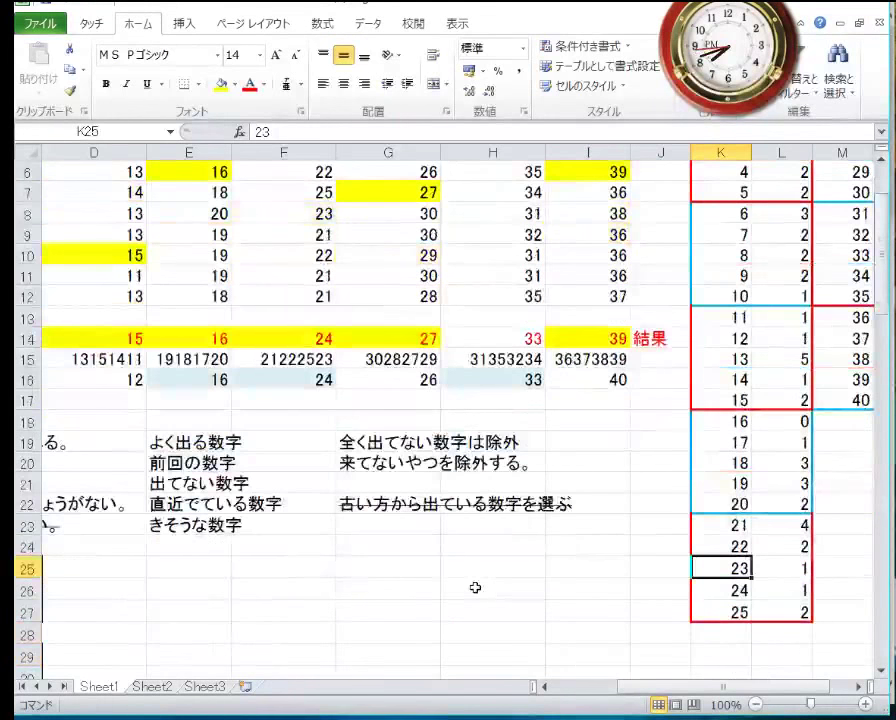
{"action": "key", "text": "Down"}
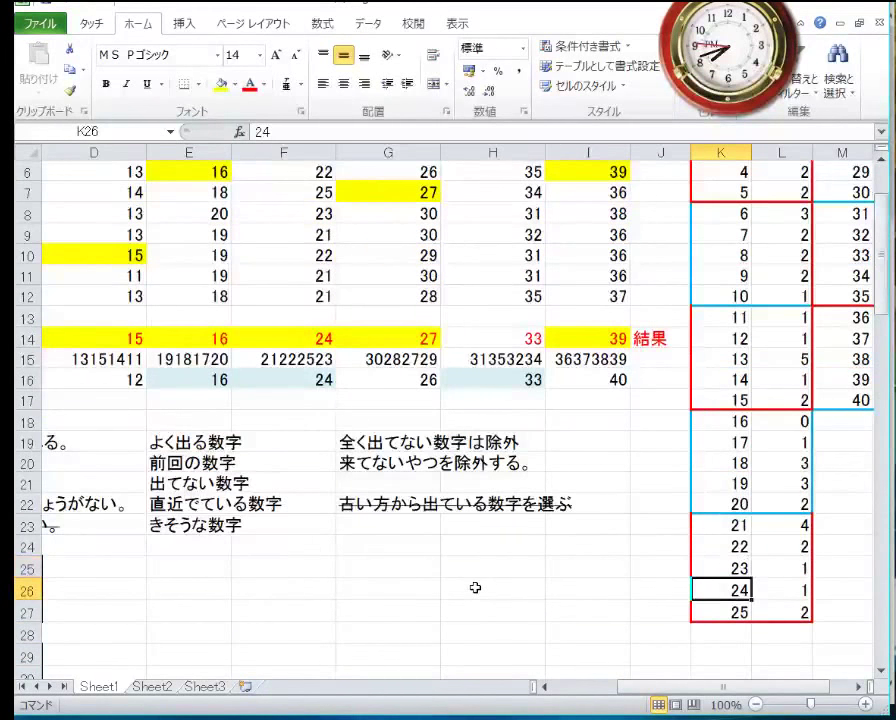
Look back over the count table and compare the 43回 result row with the candidate numbers in row 15
{"action": "key", "text": "Up"}
{"action": "key", "text": "Up"}
{"action": "key", "text": "Up"}
{"action": "key", "text": "Up"}
{"action": "key", "text": "Up"}
{"action": "key", "text": "Up"}
{"action": "key", "text": "Up"}
{"action": "key", "text": "Up"}
{"action": "key", "text": "Up"}
{"action": "key", "text": "Up"}
{"action": "key", "text": "Up"}
{"action": "key", "text": "Up"}
{"action": "key", "text": "Up"}
{"action": "key", "text": "Up"}
{"action": "key", "text": "Up"}
{"action": "key", "text": "Up"}
{"action": "key", "text": "Up"}
{"action": "key", "text": "Up"}
{"action": "key", "text": "Up"}
{"action": "key", "text": "Up"}
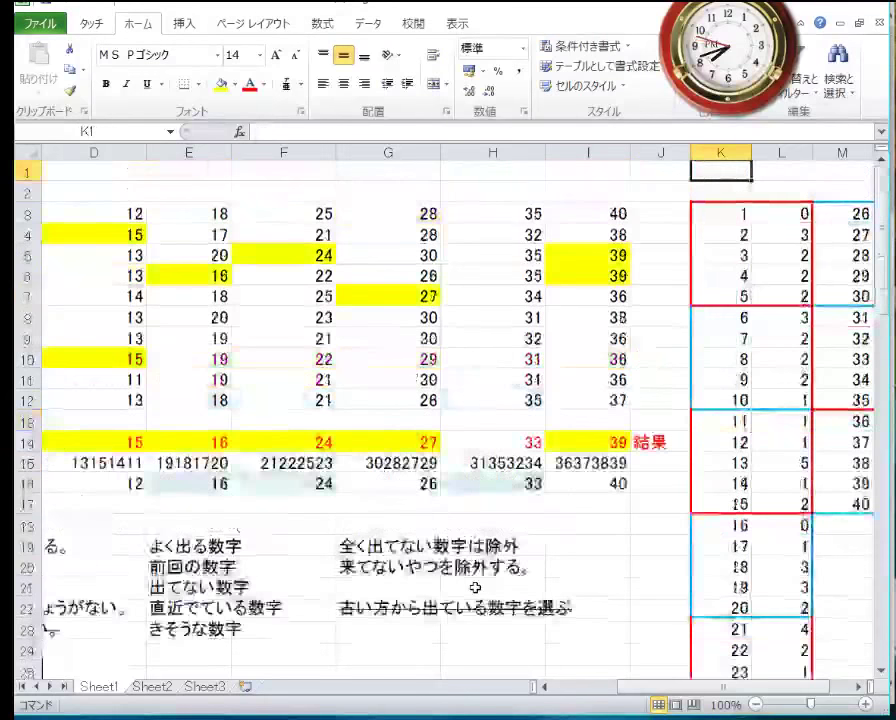
{"action": "key", "text": "Left"}
{"action": "key", "text": "Down"}
{"action": "key", "text": "Down"}
{"action": "key", "text": "Down"}
{"action": "key", "text": "Down"}
{"action": "key", "text": "Down"}
{"action": "key", "text": "Down"}
{"action": "key", "text": "Down"}
{"action": "key", "text": "Down"}
{"action": "key", "text": "Down"}
{"action": "key", "text": "Down"}
{"action": "key", "text": "Down"}
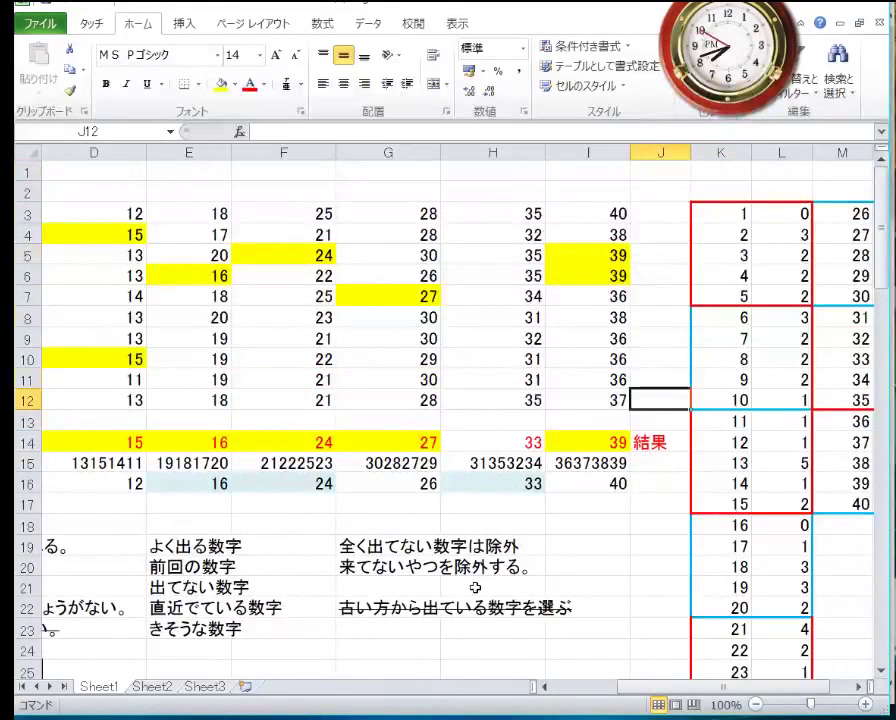
{"action": "key", "text": "Left"}
{"action": "key", "text": "Left"}
{"action": "key", "text": "Down"}
{"action": "key", "text": "Down"}
{"action": "key", "text": "Down"}
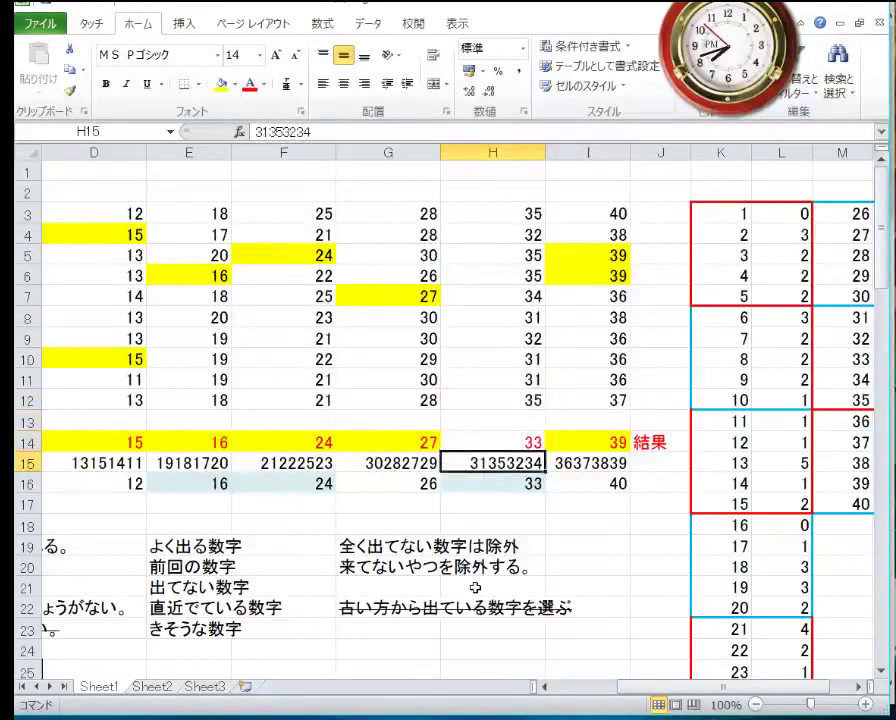
{"action": "key", "text": "Up"}
{"action": "key", "text": "Left"}
{"action": "key", "text": "Left"}
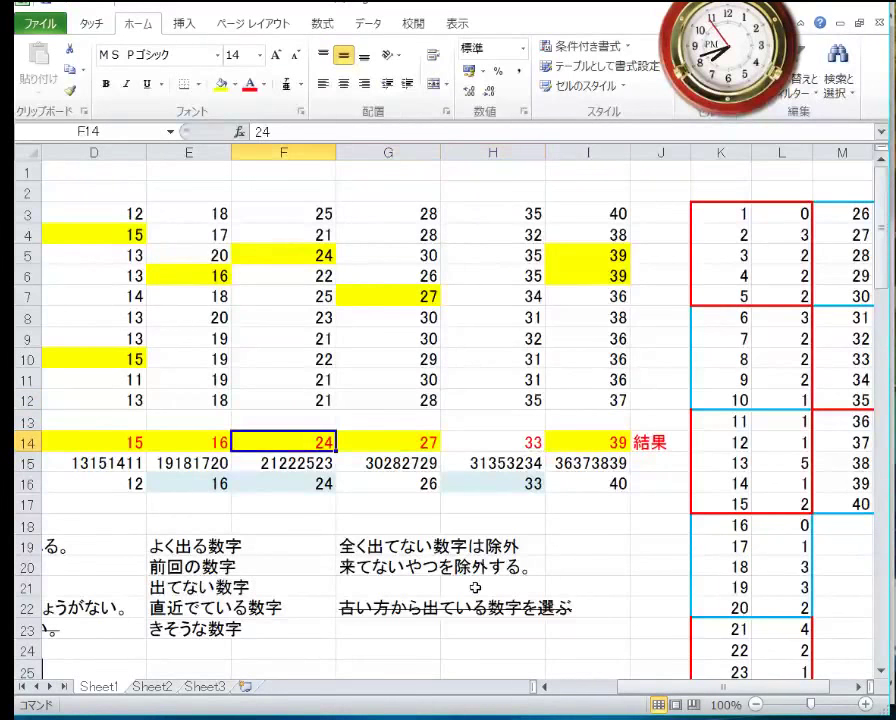
Go through the 43回 result row from A14 to G14, comparing its numbers with the past draws above
{"action": "key", "text": "Left"}
{"action": "key", "text": "Left"}
{"action": "key", "text": "Left"}
{"action": "key", "text": "Left"}
{"action": "key", "text": "Left"}
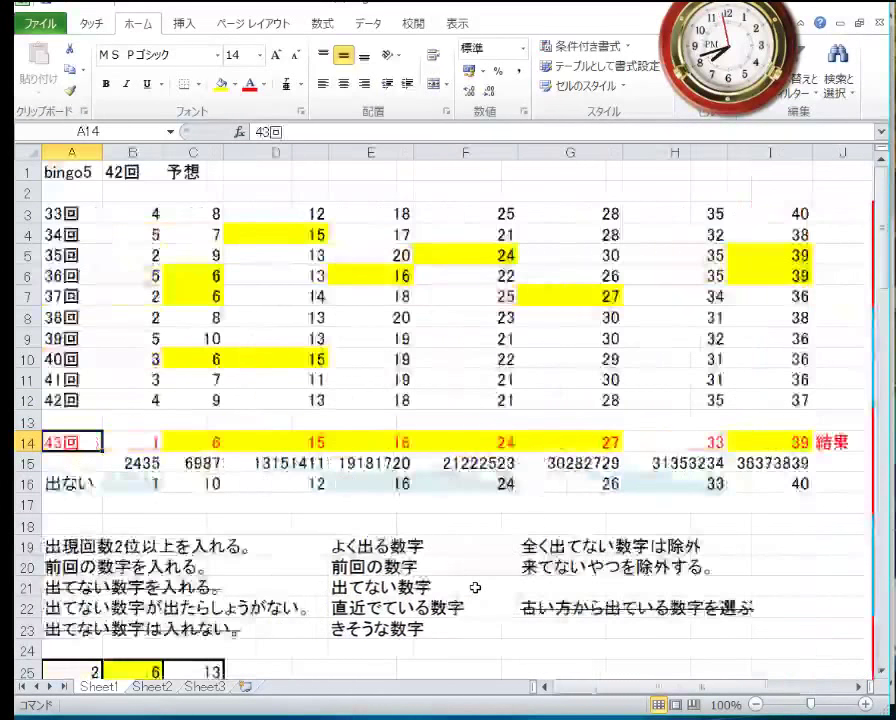
{"action": "key", "text": "Right"}
{"action": "key", "text": "Right"}
{"action": "key", "text": "Right"}
{"action": "key", "text": "Right"}
{"action": "key", "text": "Right"}
{"action": "key", "text": "Right"}
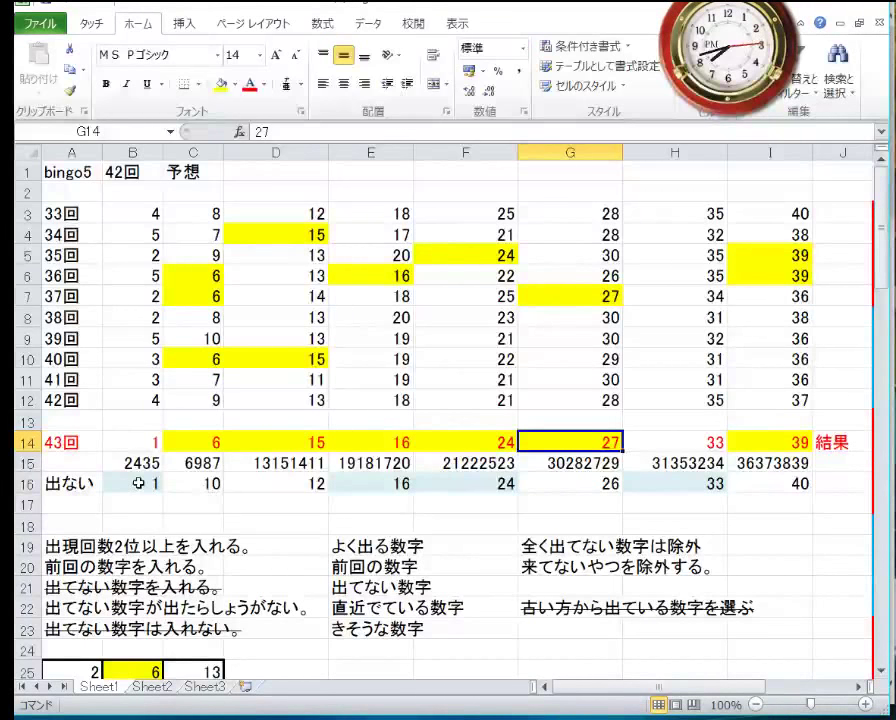
Check the highlighted numbers 1, 16, 24 and 33 in the 出ない row against the 43回 results
{"action": "left_click", "coordinate": [141, 481]}
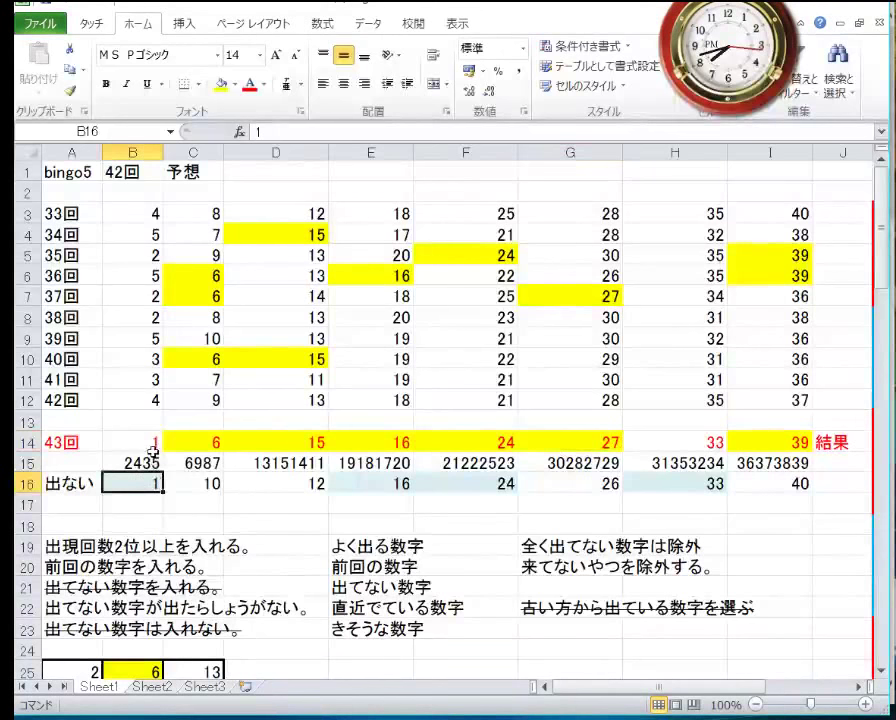
{"action": "left_click", "coordinate": [152, 460]}
{"action": "left_click", "coordinate": [348, 483]}
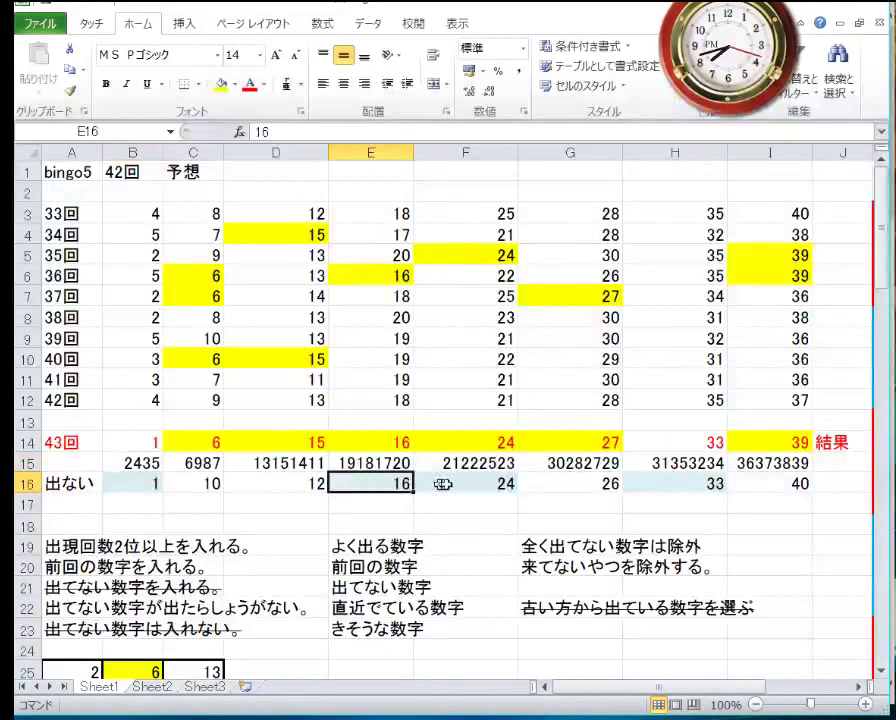
{"action": "left_click", "coordinate": [450, 484]}
{"action": "left_click", "coordinate": [652, 483]}
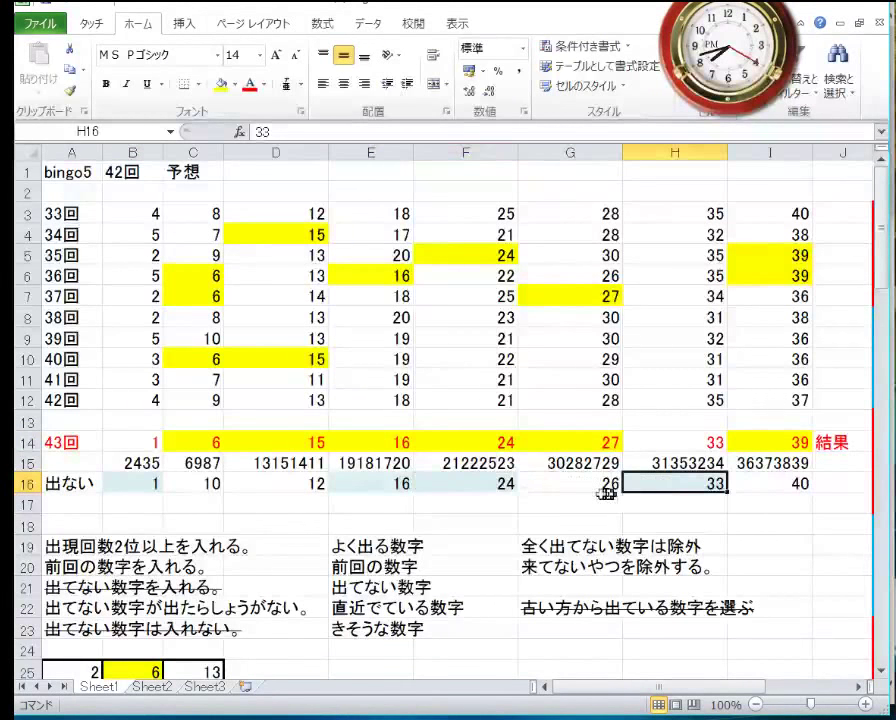
{"action": "left_click", "coordinate": [483, 484]}
{"action": "left_click", "coordinate": [648, 481]}
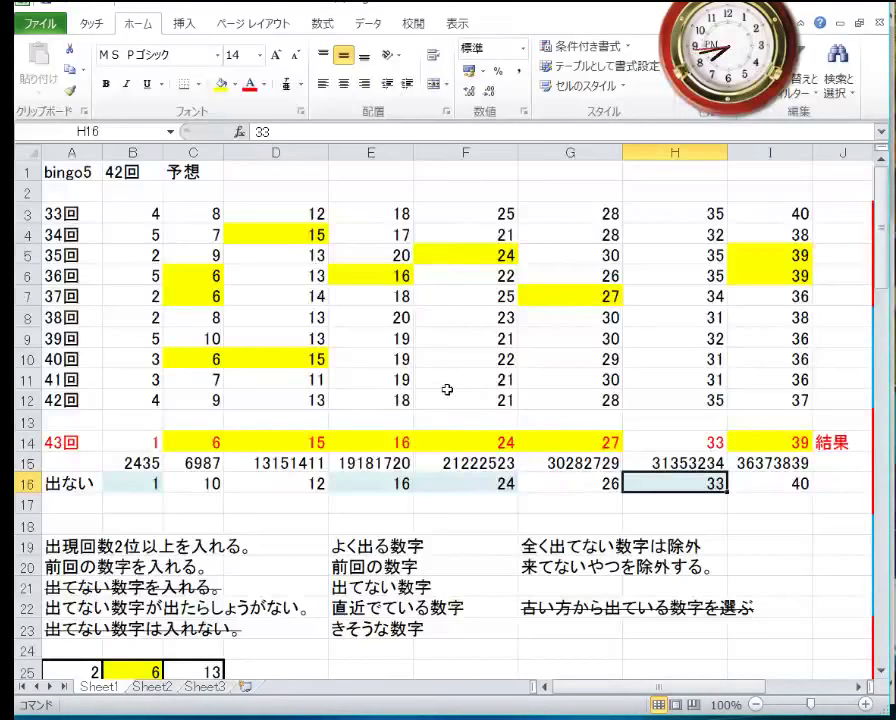
Look through the bordered prediction blocks below the notes for highlighted matches, and return to the results table
{"action": "scroll", "coordinate": [447, 389], "scroll_direction": "down", "scroll_amount": 8}
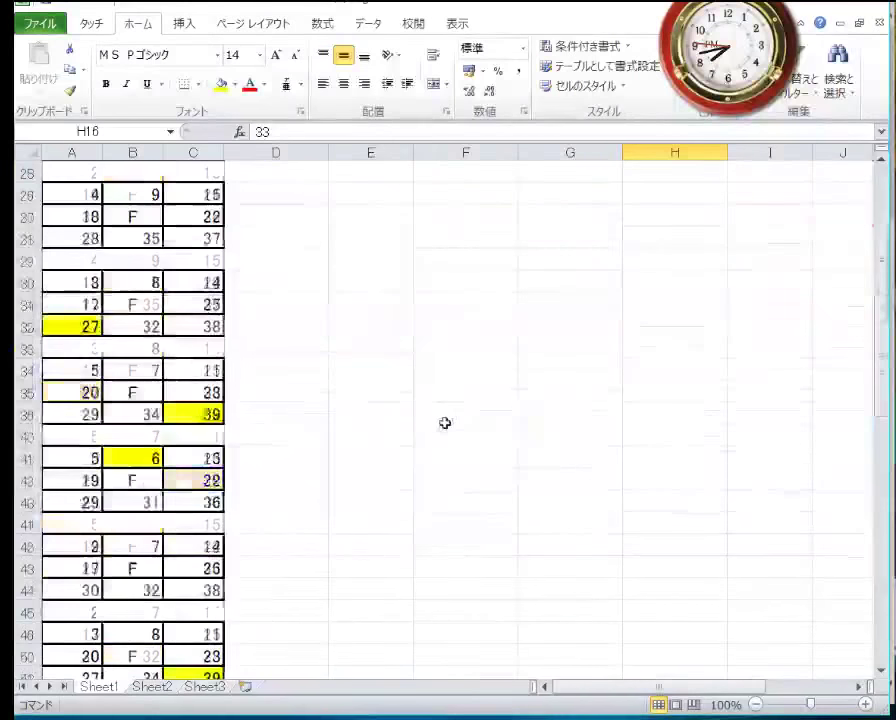
{"action": "scroll", "coordinate": [445, 423], "scroll_direction": "down", "scroll_amount": 3}
{"action": "scroll", "coordinate": [440, 424], "scroll_direction": "down", "scroll_amount": 3}
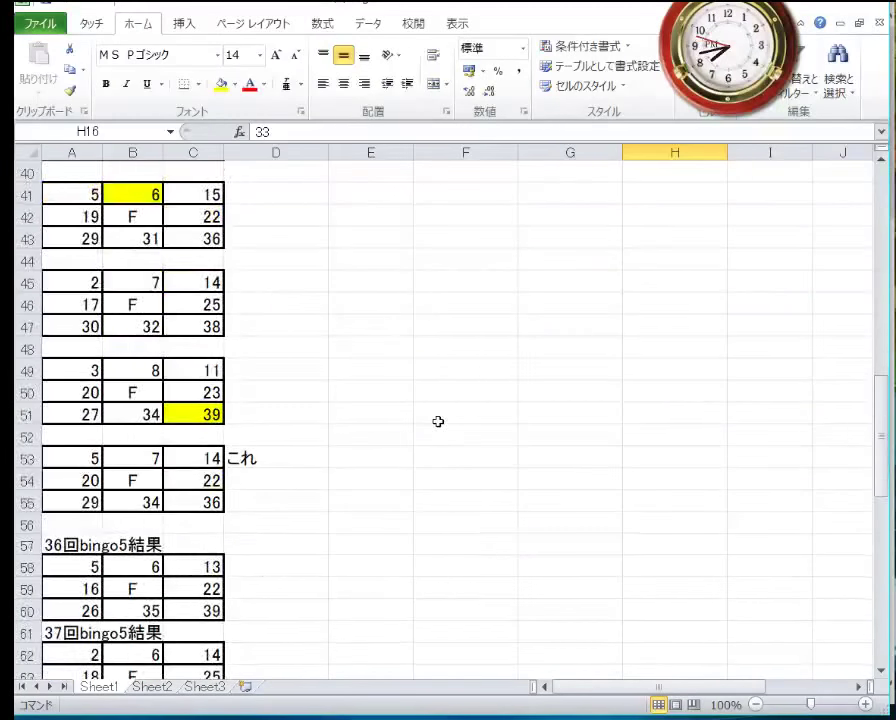
{"action": "scroll", "coordinate": [438, 422], "scroll_direction": "up", "scroll_amount": 12}
{"action": "scroll", "coordinate": [437, 422], "scroll_direction": "up", "scroll_amount": 2}
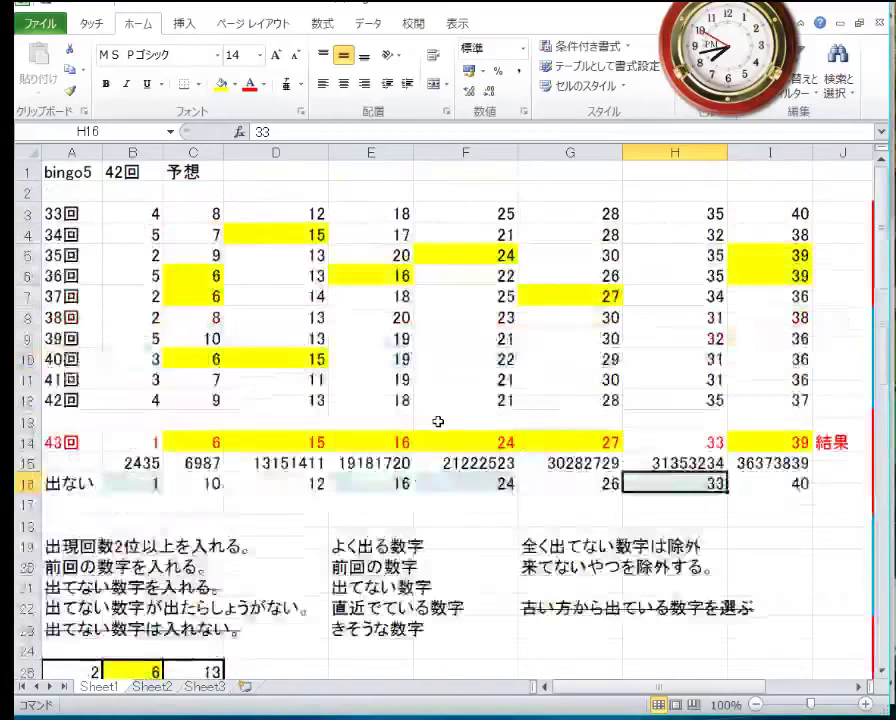